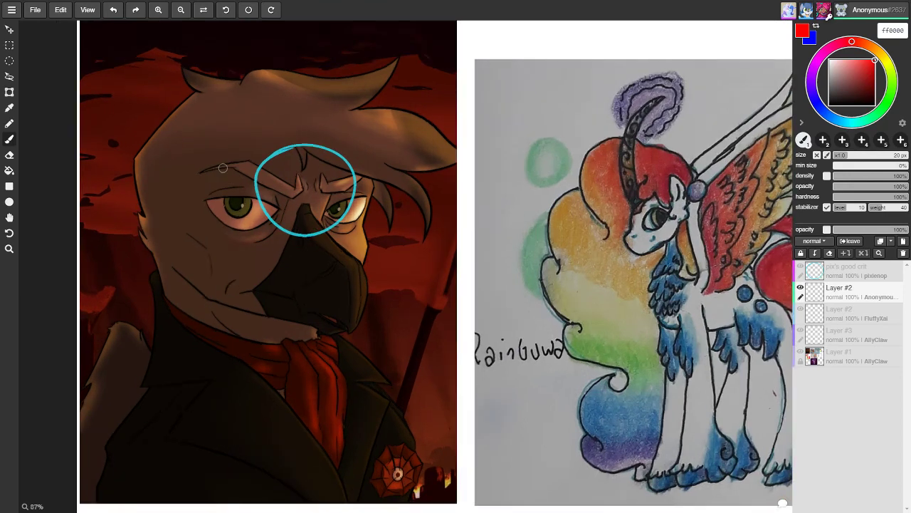
Sample the dark brown colour 45291d from the shaded feathers below the cheek of the bird-headed portrait
scroll(243, 202, "up", 1)
scroll(244, 202, "down", 1)
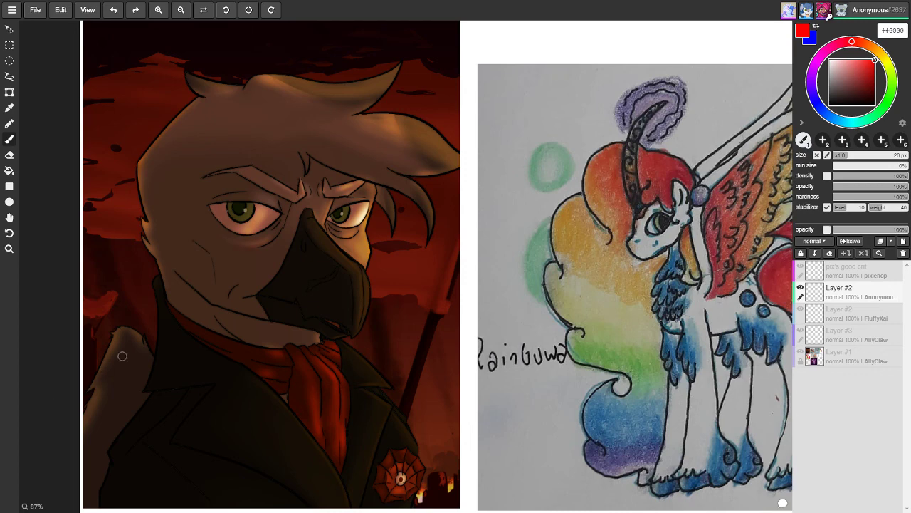
left_click(222, 307, "alt")
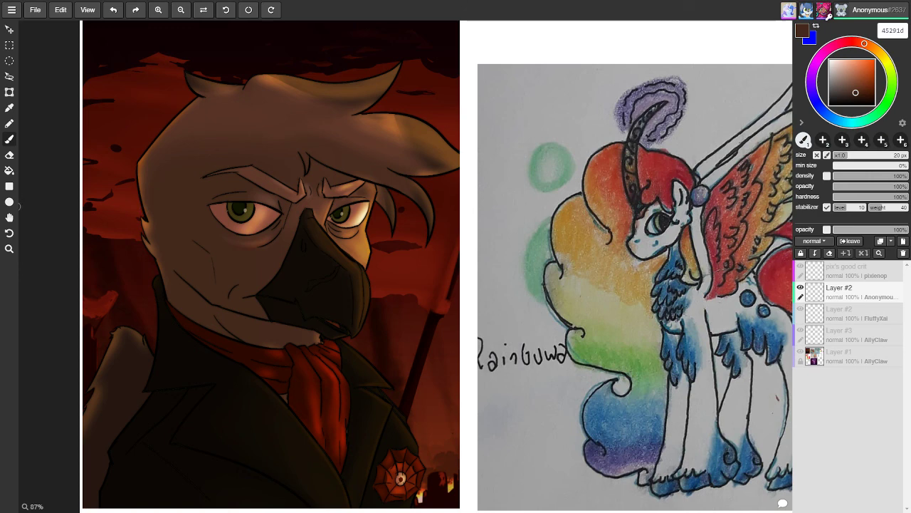
Survey the canvas with the Hand tool, from the bird-headed portrait past the rainbow-maned pony to the full Ratchet drawing
left_click(10, 217)
left_click_drag(356, 285, 496, 287)
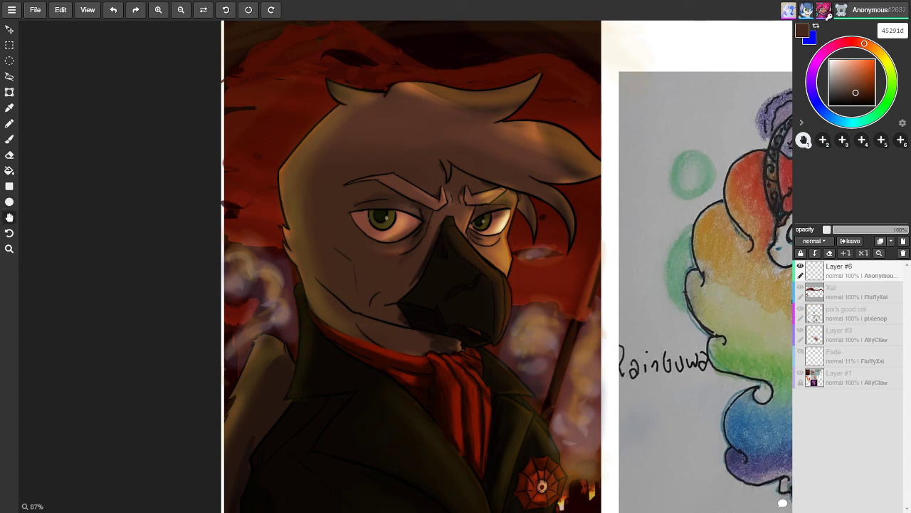
mouse_move(456, 285)
left_mouse_down()
mouse_move(338, 277)
mouse_move(369, 268)
left_mouse_up()
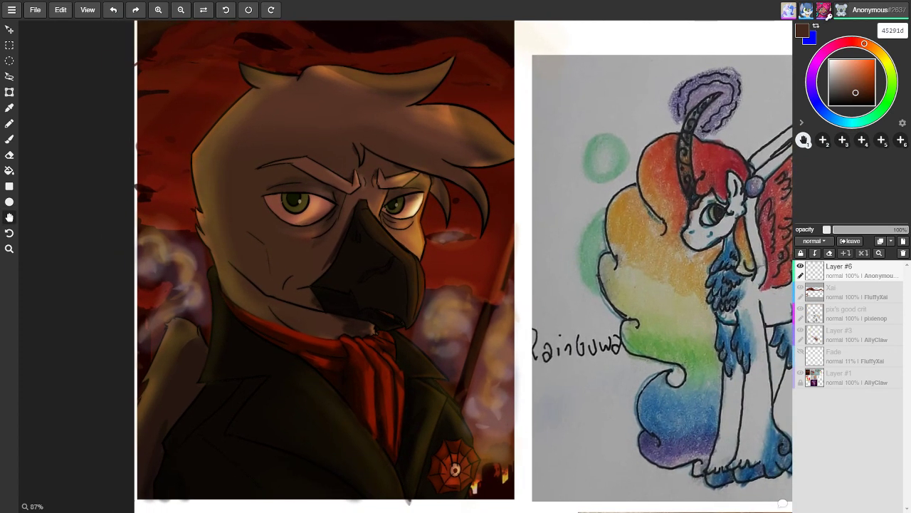
left_click_drag(369, 268, 378, 277)
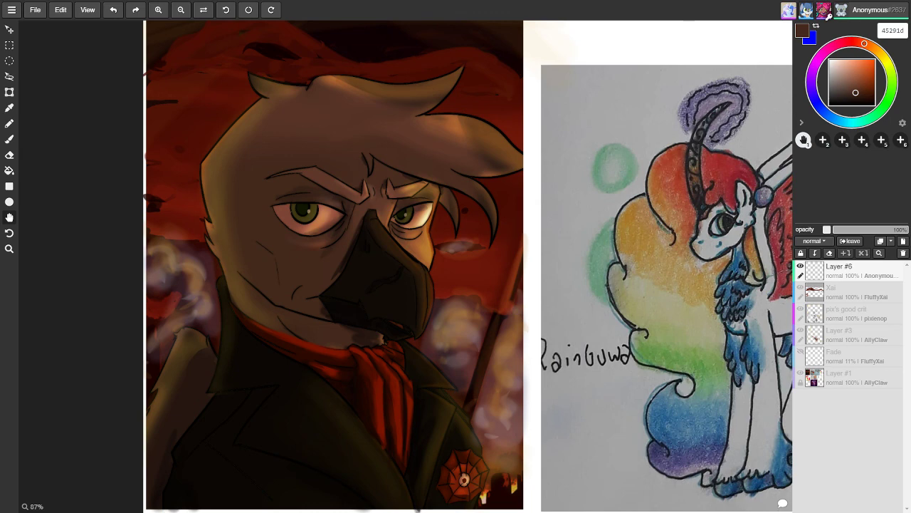
scroll(342, 290, "down", 3)
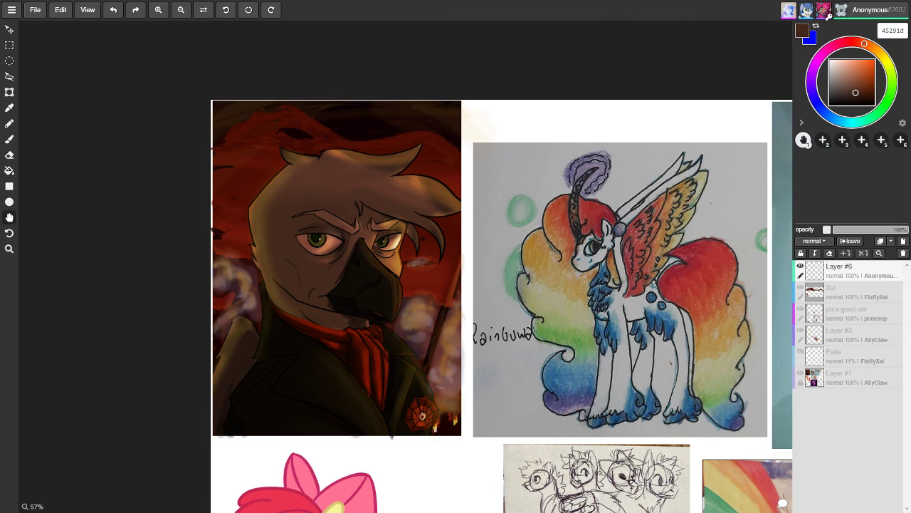
scroll(492, 302, "right", 5)
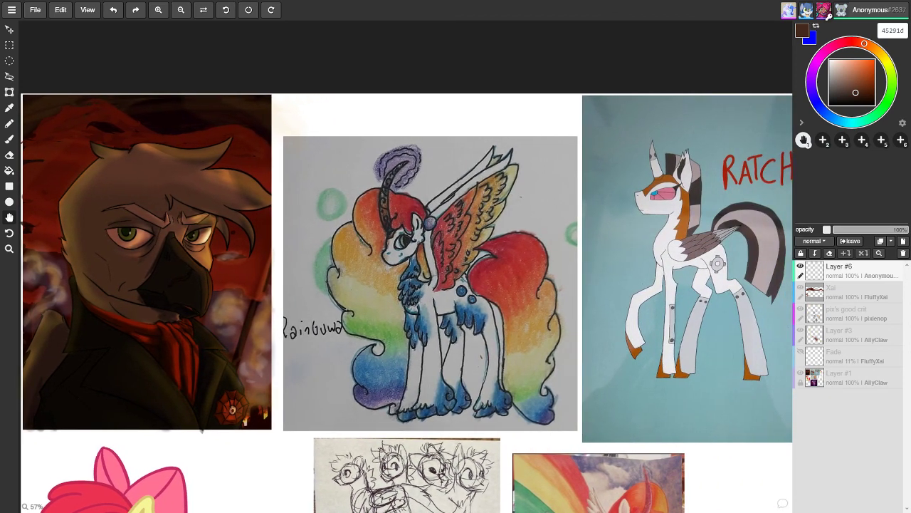
left_click_drag(717, 264, 675, 258)
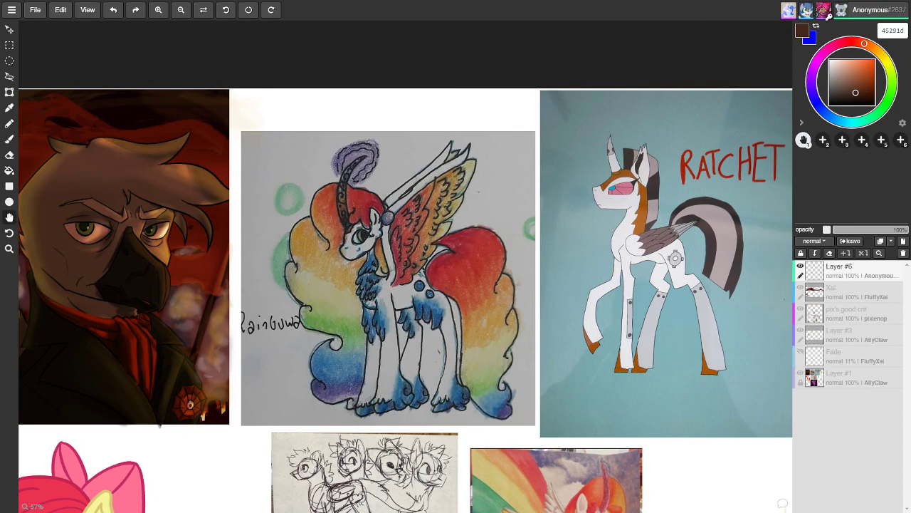
Bring the line drawing of two ponies under an umbrella into close view
left_click_drag(748, 427, 314, 95)
left_click_drag(478, 182, 456, 171)
scroll(455, 170, "up", 3)
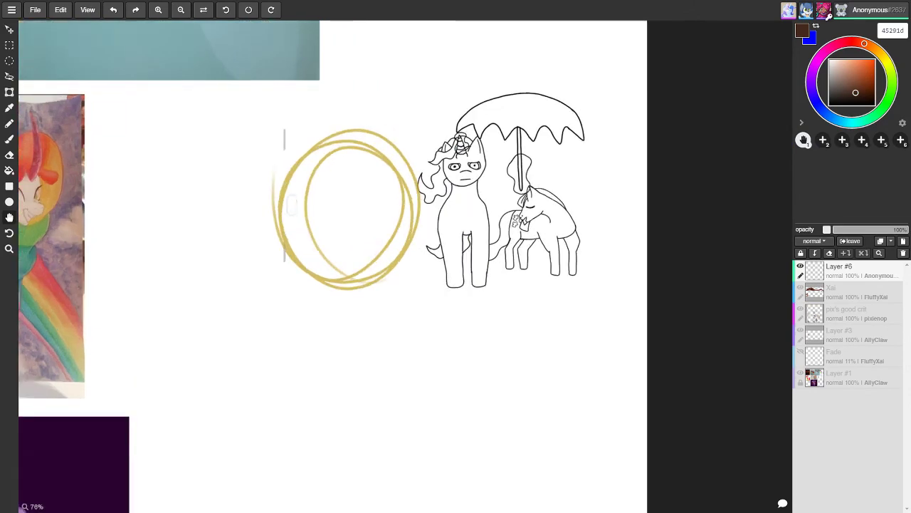
scroll(342, 256, "up", 3)
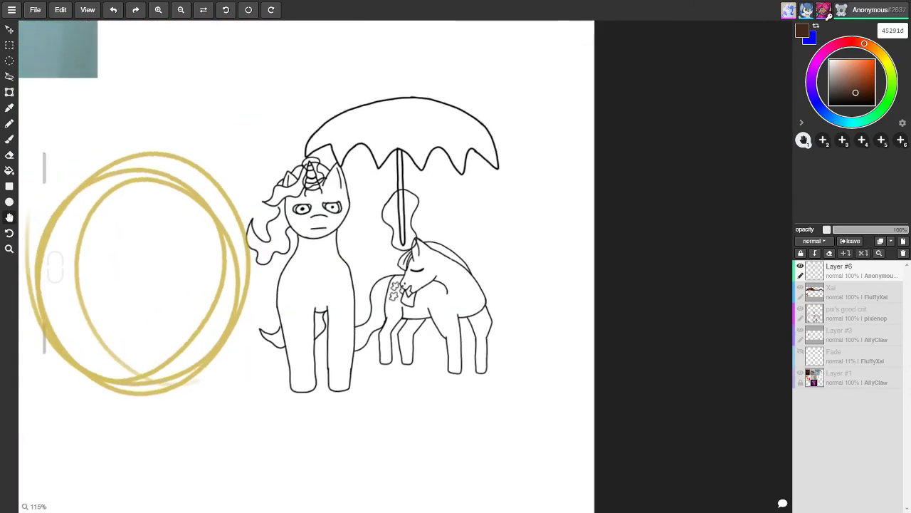
scroll(342, 257, "up", 2)
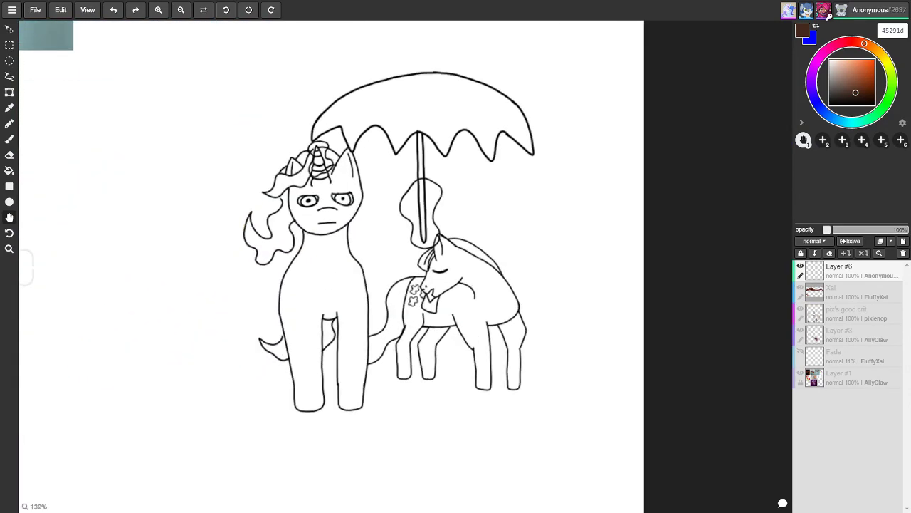
scroll(342, 256, "up", 2)
scroll(602, 406, "up", 3)
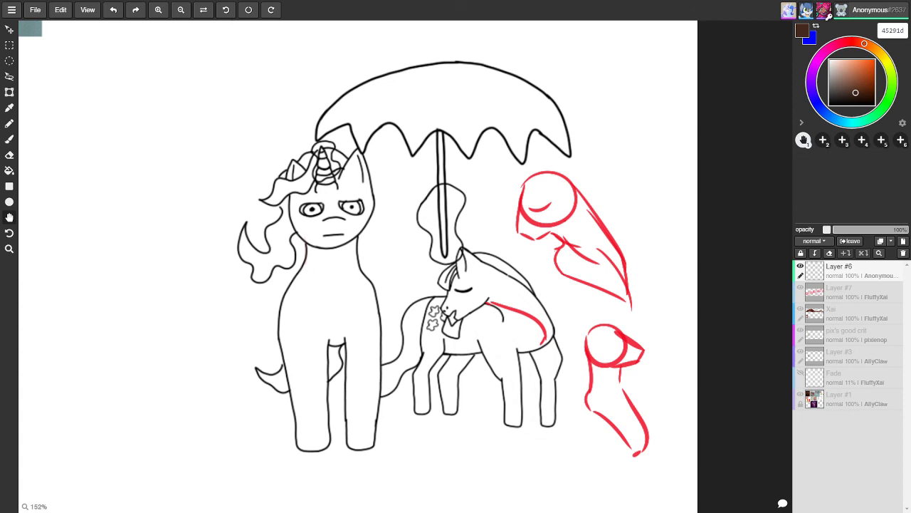
left_click_drag(565, 234, 602, 262)
left_click_drag(586, 207, 626, 273)
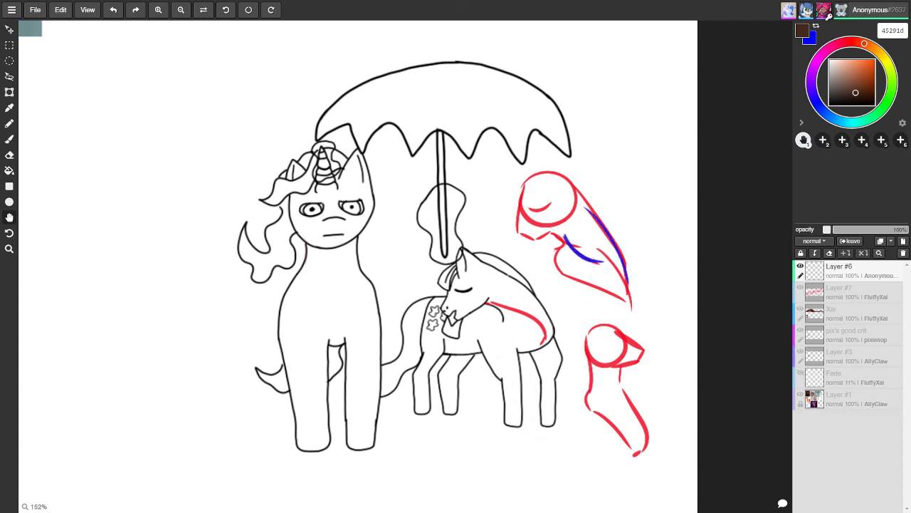
key("ctrl+z")
left_click_drag(591, 217, 629, 279)
key("ctrl+z")
left_click_drag(313, 249, 329, 318)
key("ctrl+z")
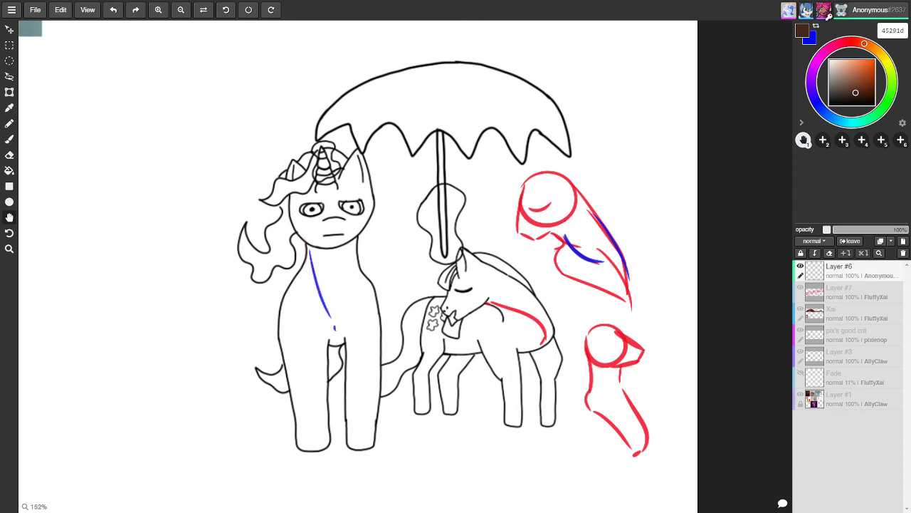
left_click_drag(356, 251, 345, 318)
key("ctrl+z")
key("ctrl+z")
mouse_move(551, 231)
left_mouse_down()
mouse_move(564, 237)
mouse_move(570, 260)
mouse_move(602, 262)
left_mouse_up()
key("ctrl+z")
key("ctrl+z")
key("ctrl+z")
key("ctrl+z")
left_click_drag(550, 232, 566, 246)
left_click_drag(562, 245, 554, 265)
key("ctrl+z")
key("ctrl+z")
key("ctrl+z")
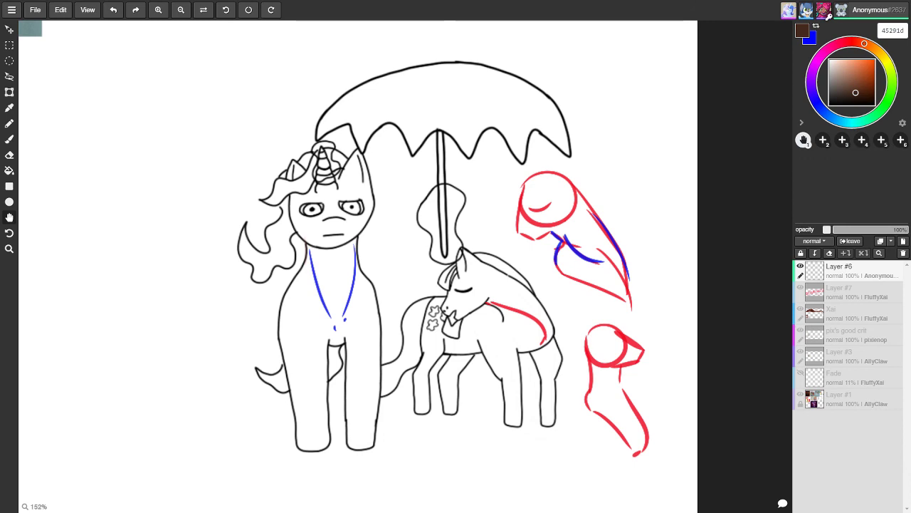
key("ctrl+z")
key("ctrl+z")
key("ctrl+z")
key("ctrl+z")
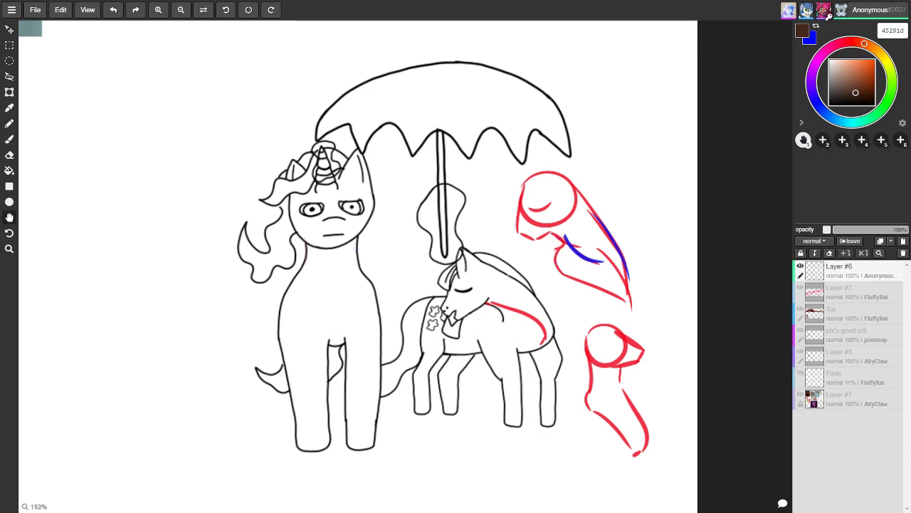
key("ctrl+z")
key("ctrl+z")
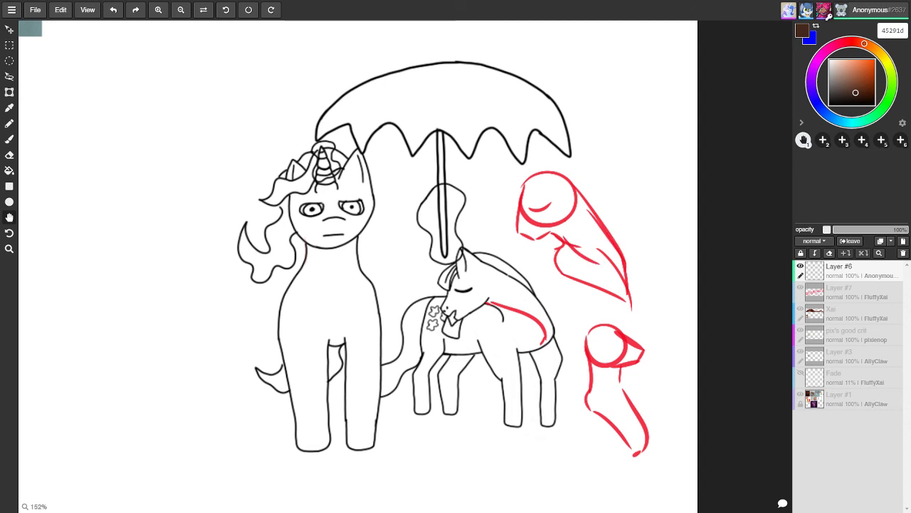
mouse_move(109, 169)
left_mouse_down()
mouse_move(131, 200)
mouse_move(108, 247)
left_mouse_up()
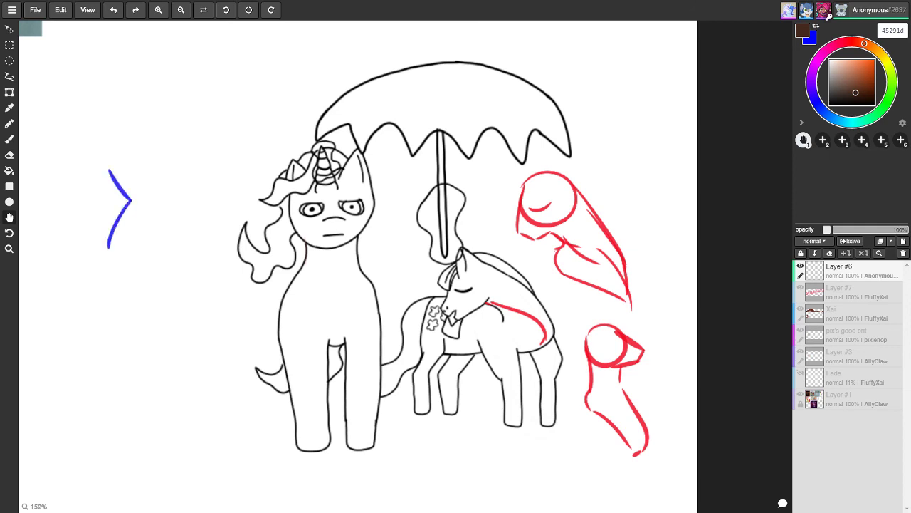
left_click_drag(167, 154, 173, 265)
key("ctrl+z")
mouse_move(171, 160)
left_mouse_down()
mouse_move(179, 269)
mouse_move(171, 252)
left_mouse_up()
key("ctrl+z")
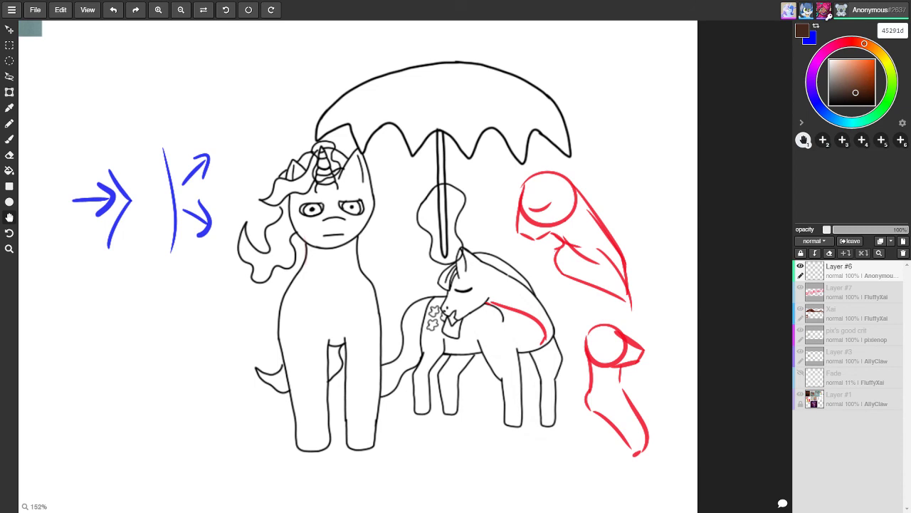
key("ctrl+z")
key("ctrl+z")
key("ctrl+z")
key("ctrl+z")
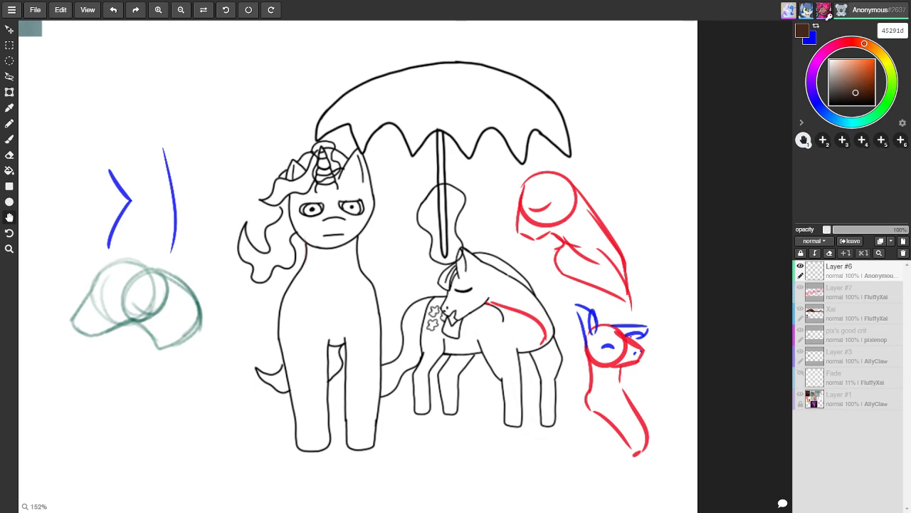
Go from the umbrella sketch to the rainbow-maned winged pony drawing and examine the whole figure
scroll(595, 235, "down", 8)
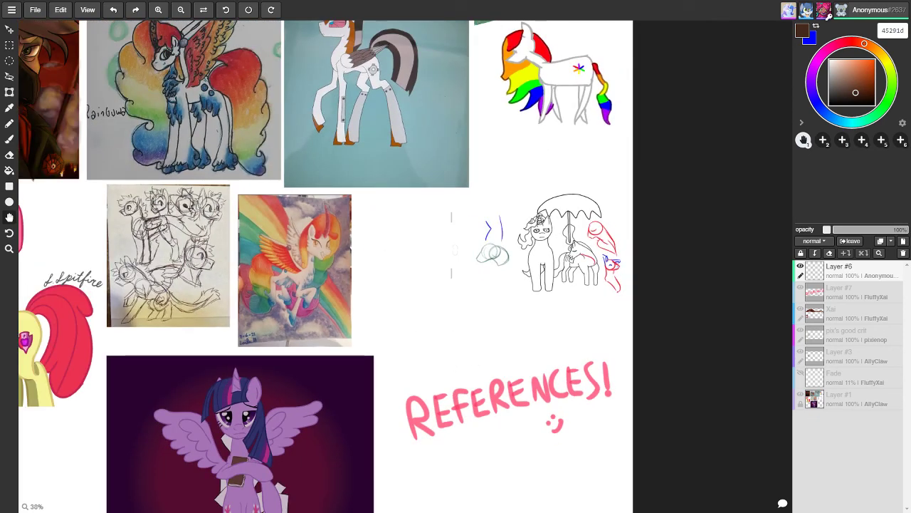
left_click_drag(399, 256, 783, 427)
scroll(406, 266, "up", 6)
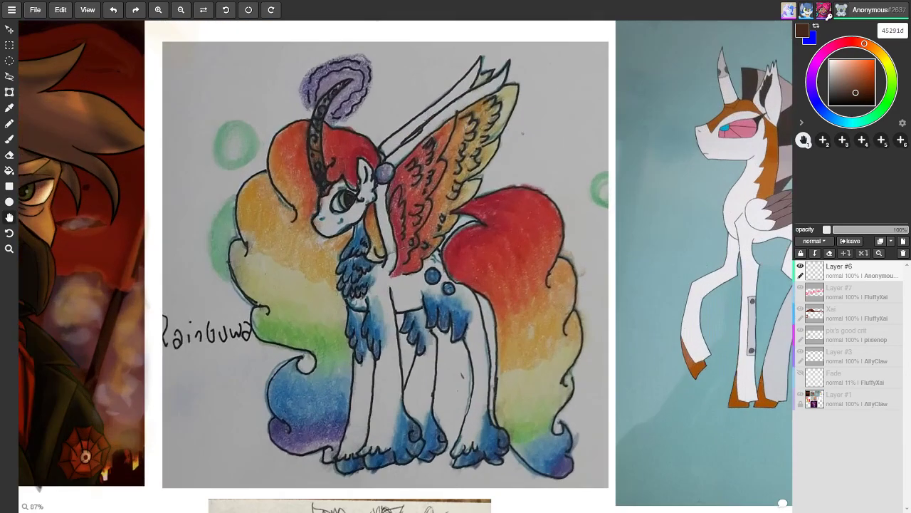
scroll(406, 267, "up", 1)
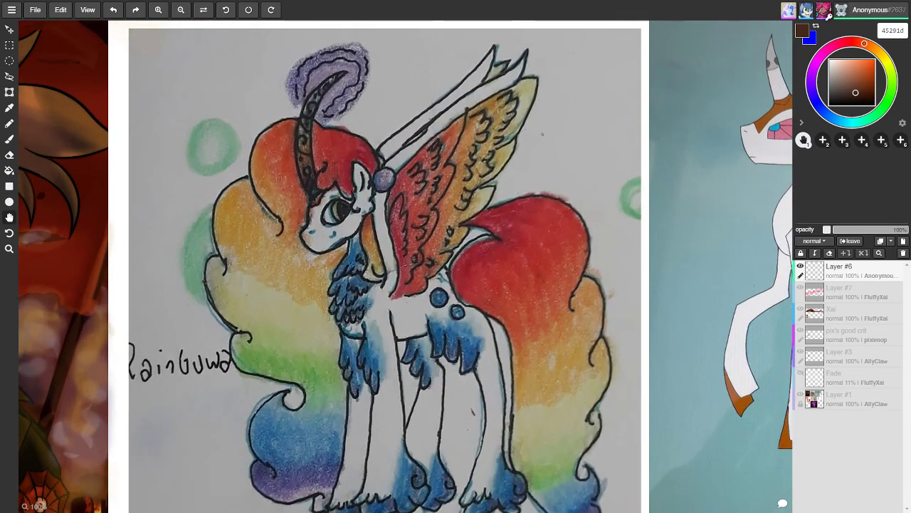
scroll(406, 267, "up", 1)
scroll(406, 266, "down", 1)
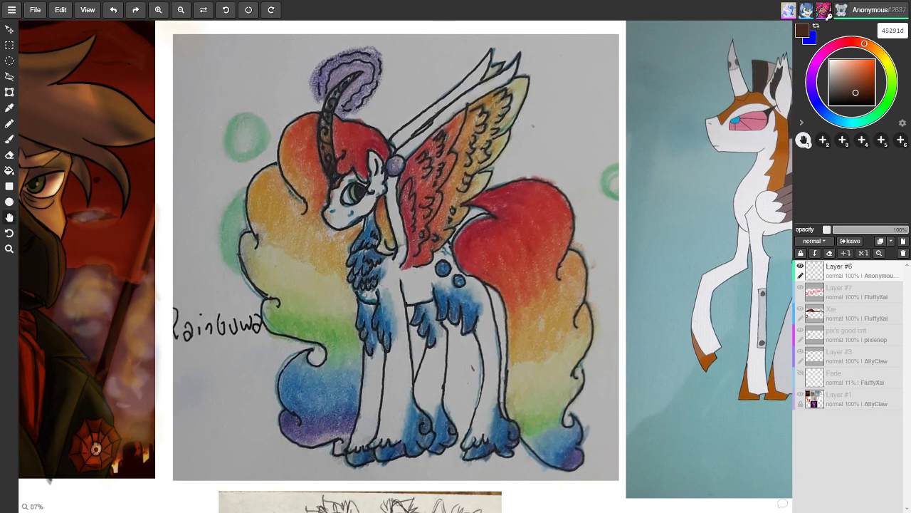
mouse_move(313, 207)
left_mouse_down()
mouse_move(385, 146)
mouse_move(284, 235)
mouse_move(427, 356)
mouse_move(438, 127)
left_mouse_up()
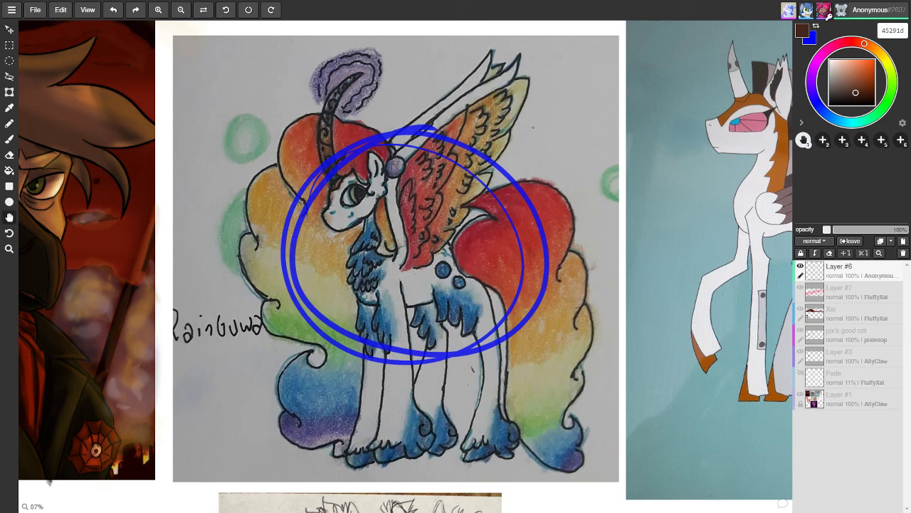
key("ctrl+z")
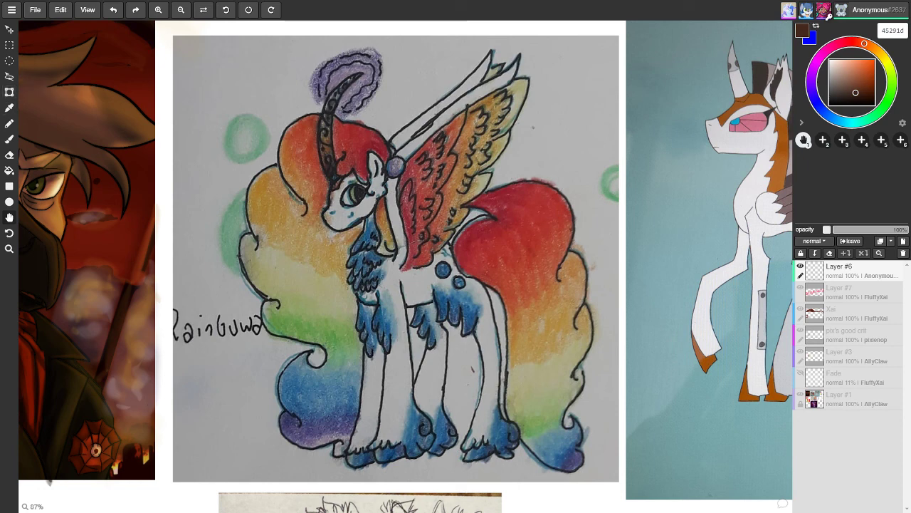
Enlarge the rainbow-maned pony drawing to 93% and reposition it so that the figure fits in view
left_click(9, 248)
scroll(173, 29, "up", 2)
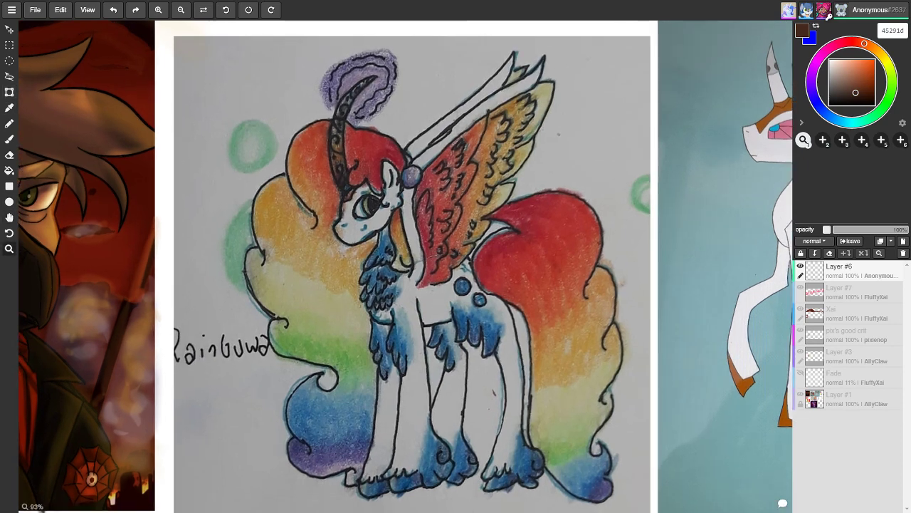
scroll(173, 28, "down", 1)
scroll(41, 505, "up", 1)
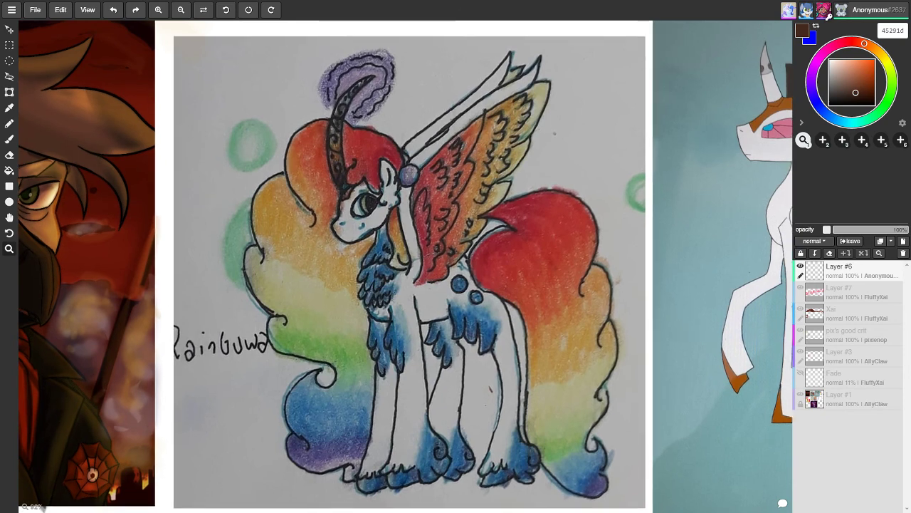
scroll(41, 506, "up", 1)
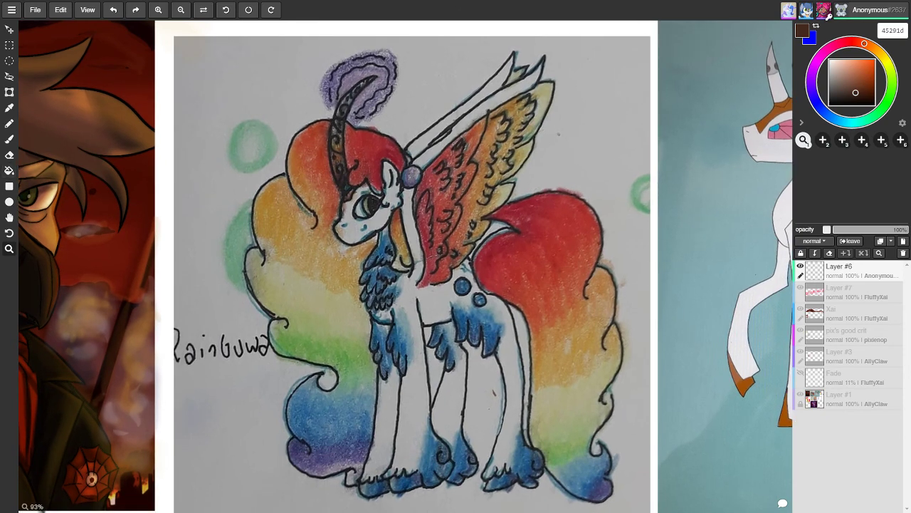
left_click(9, 217)
left_click_drag(39, 512, 35, 507)
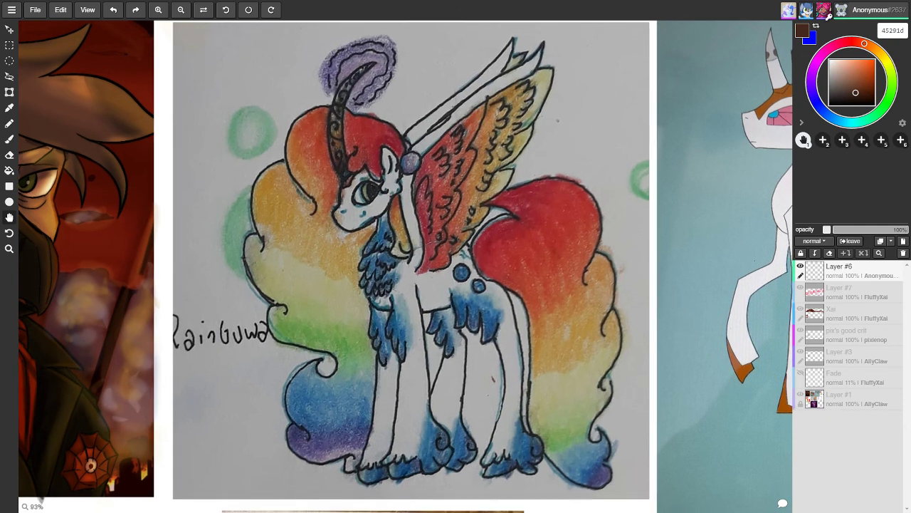
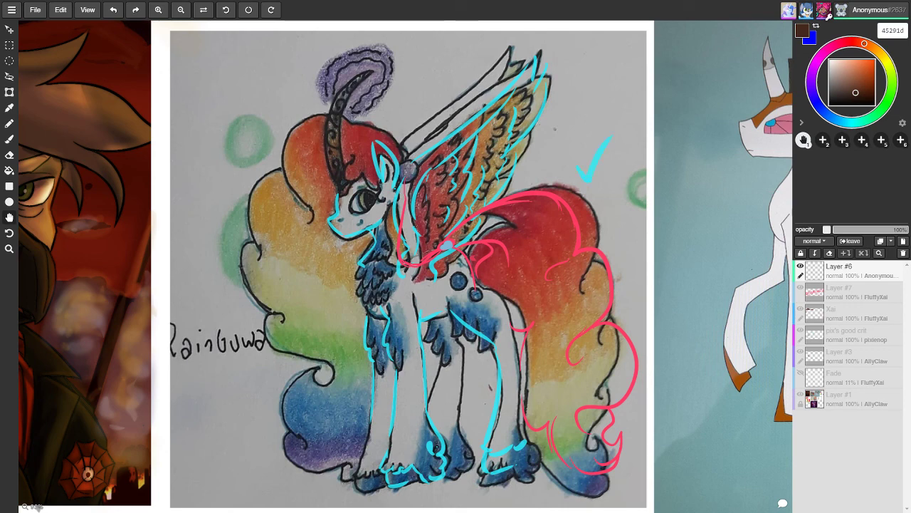
Leave the marked-up rainbow-maned pony and bring the Ratchet drawing into close view
scroll(423, 148, "down", 1)
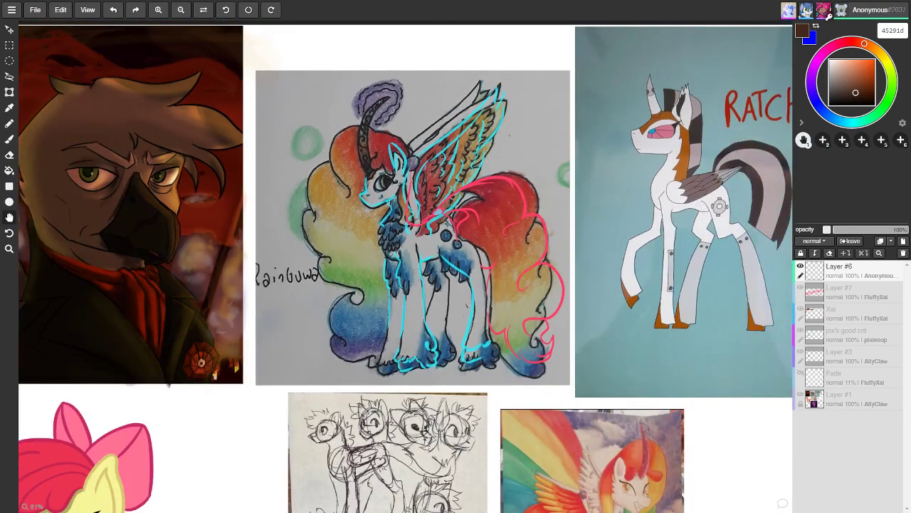
scroll(370, 176, "down", 2)
scroll(697, 171, "up", 4)
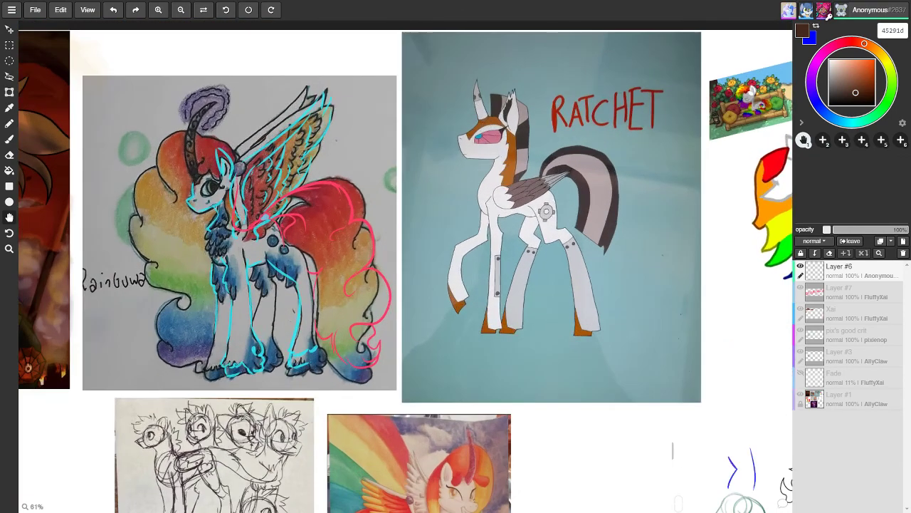
scroll(669, 128, "up", 1)
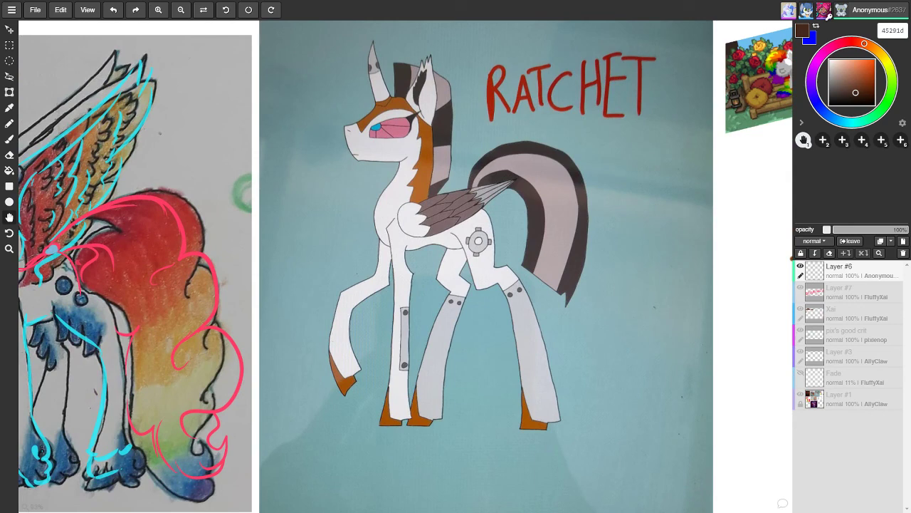
scroll(515, 227, "up", 1)
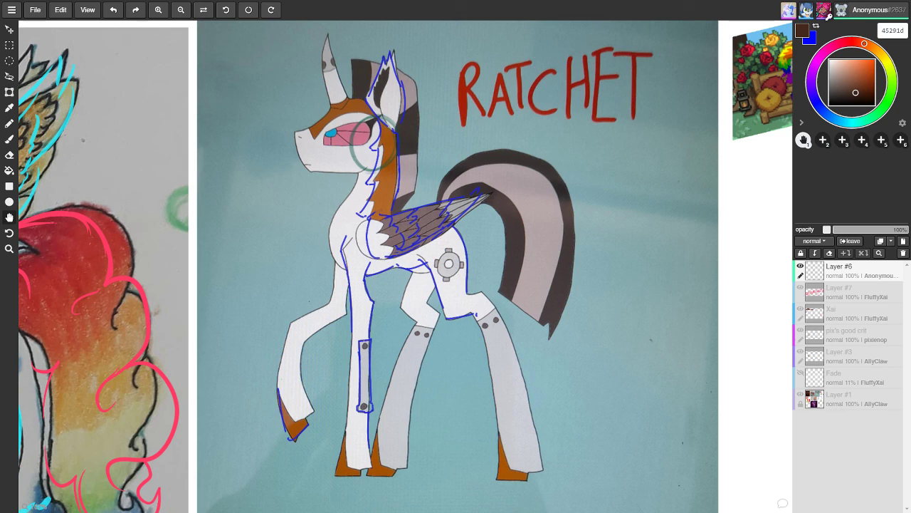
Sketch a green round head study in front of Ratchet's face, with curved guidelines, a slanted side plane and eyes
left_click_drag(370, 146, 381, 111)
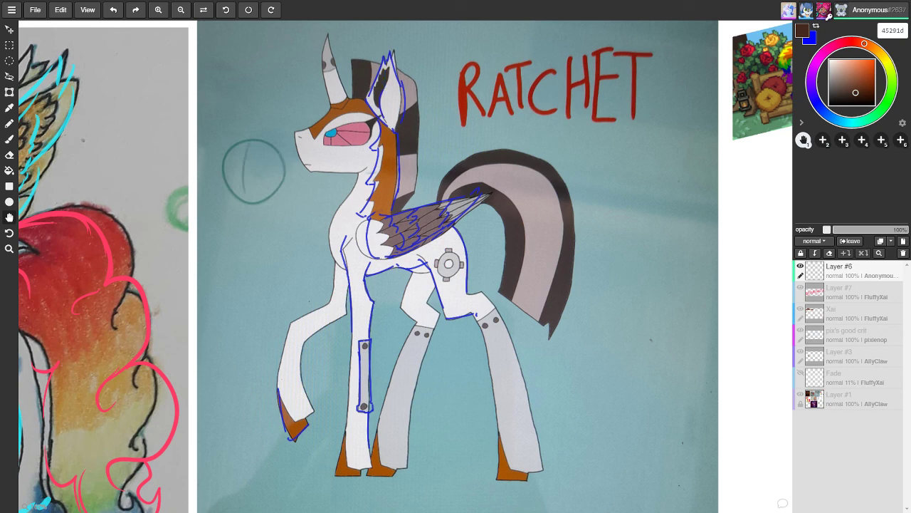
left_click_drag(233, 184, 276, 188)
left_click_drag(277, 154, 276, 194)
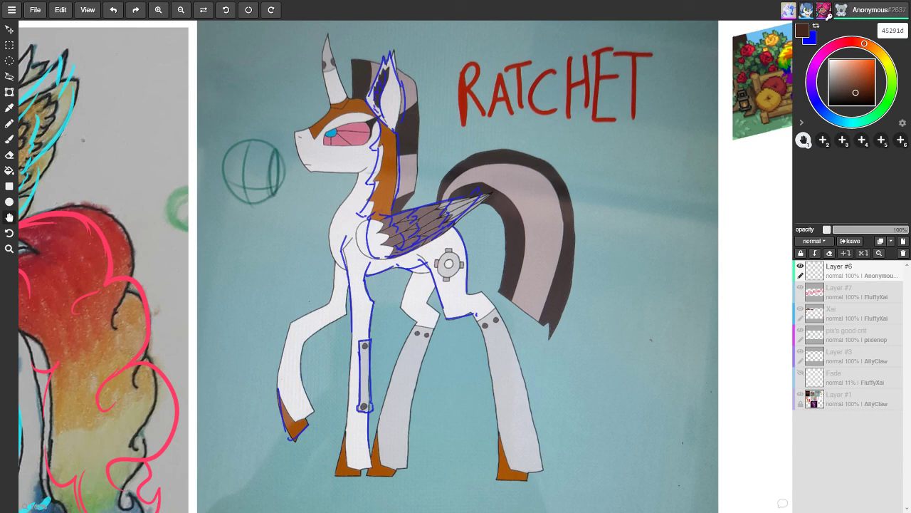
mouse_move(270, 162)
left_mouse_down()
mouse_move(282, 141)
mouse_move(282, 198)
mouse_move(269, 211)
mouse_move(281, 140)
left_mouse_up()
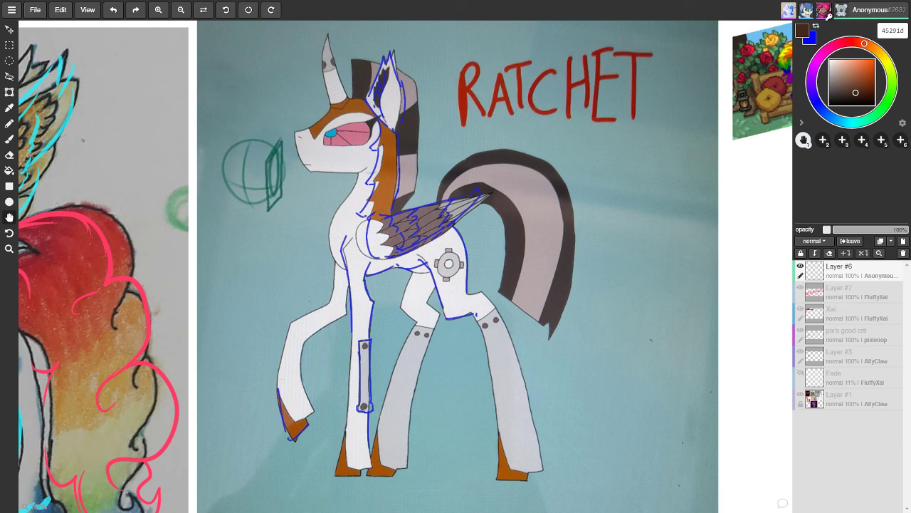
mouse_move(249, 188)
left_mouse_down()
mouse_move(268, 173)
mouse_move(235, 182)
left_mouse_up()
key("ctrl+z")
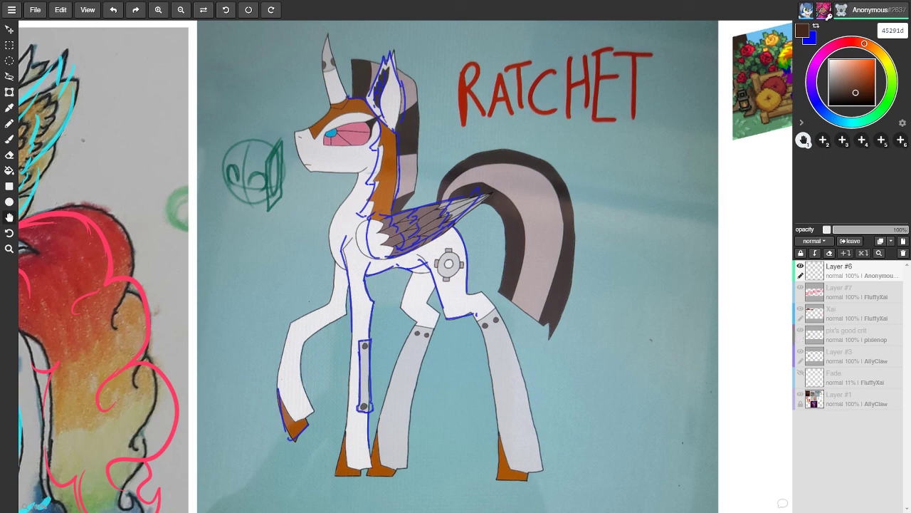
mouse_move(253, 195)
left_mouse_down()
mouse_move(230, 189)
mouse_move(240, 188)
left_mouse_up()
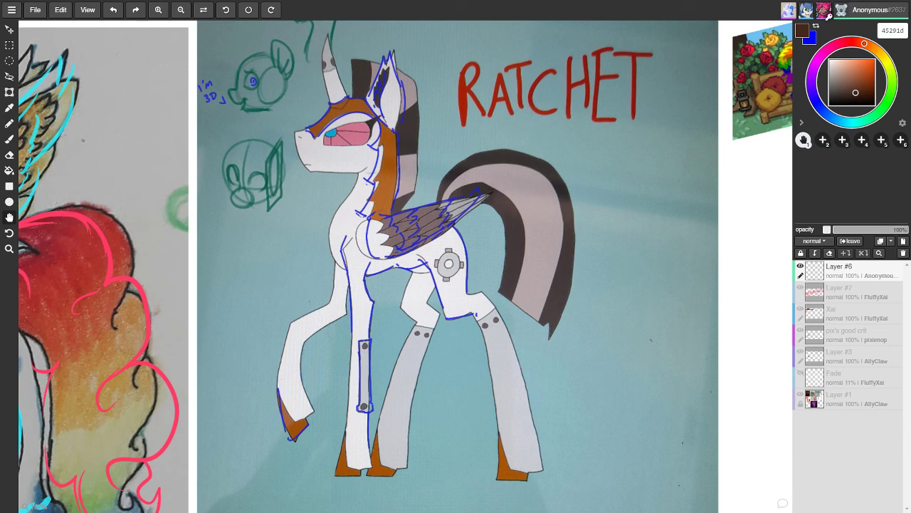
Examine the green head studies and the blue corrections around Ratchet's face, ear and mane up close
scroll(405, 266, "up", 3)
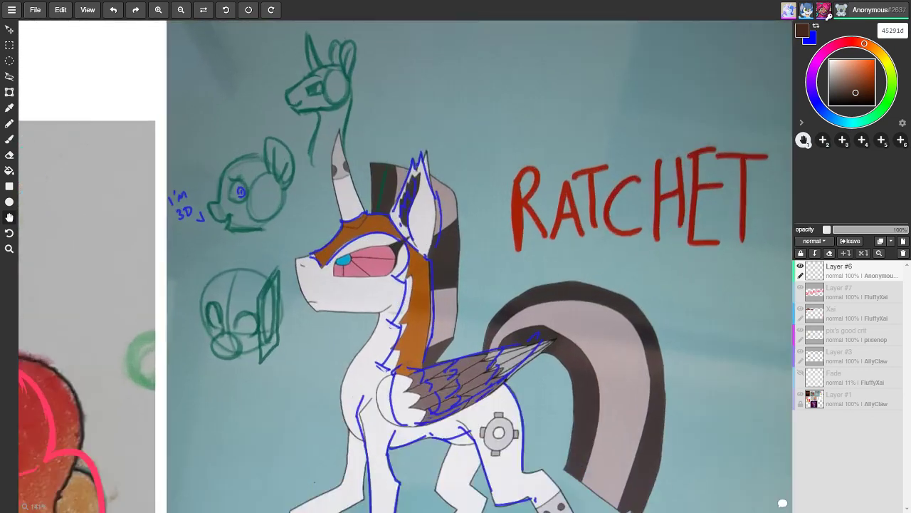
scroll(238, 107, "up", 2)
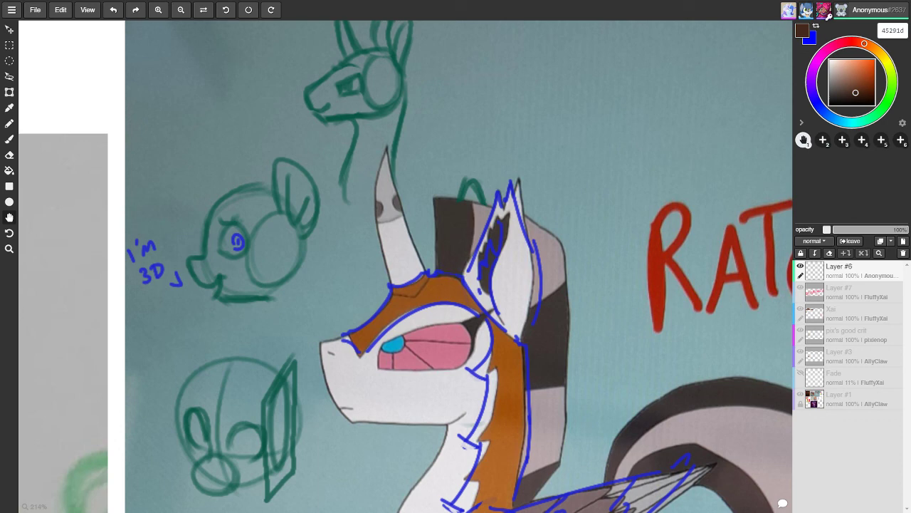
scroll(406, 266, "down", 1)
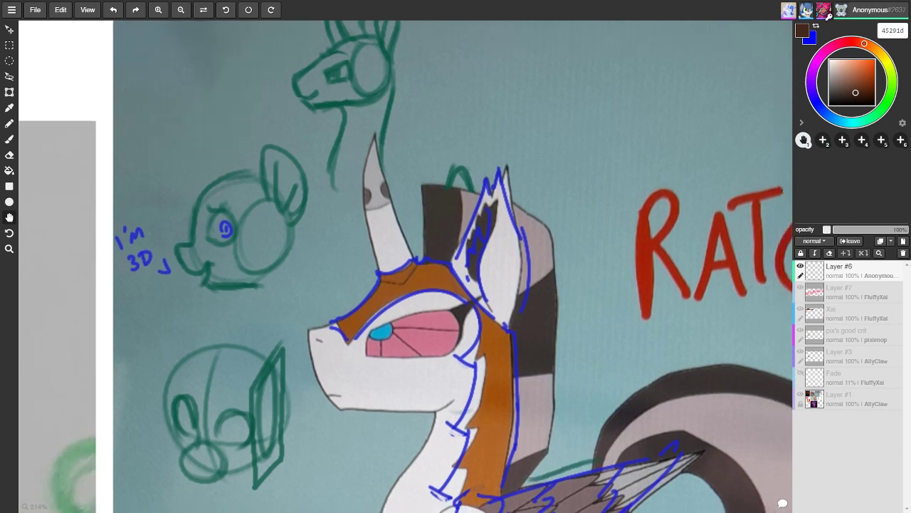
scroll(406, 266, "down", 1)
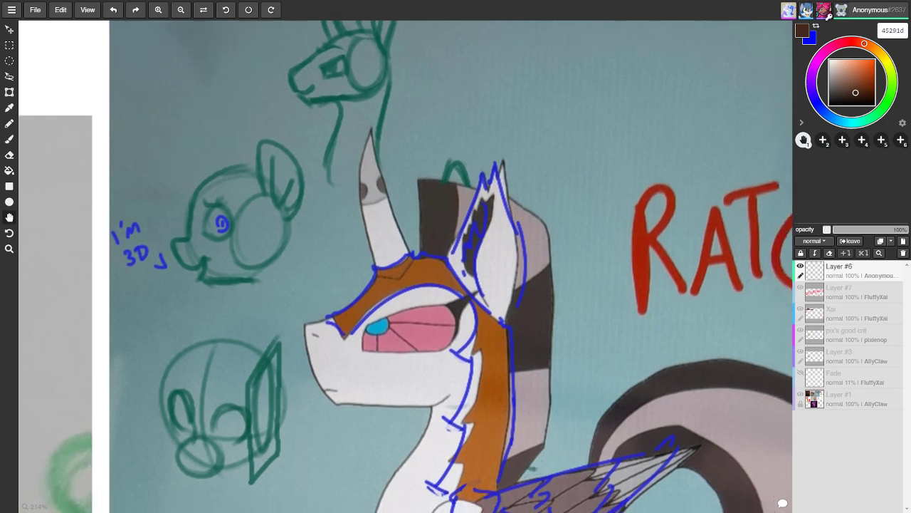
scroll(406, 266, "down", 2)
scroll(406, 266, "up", 2)
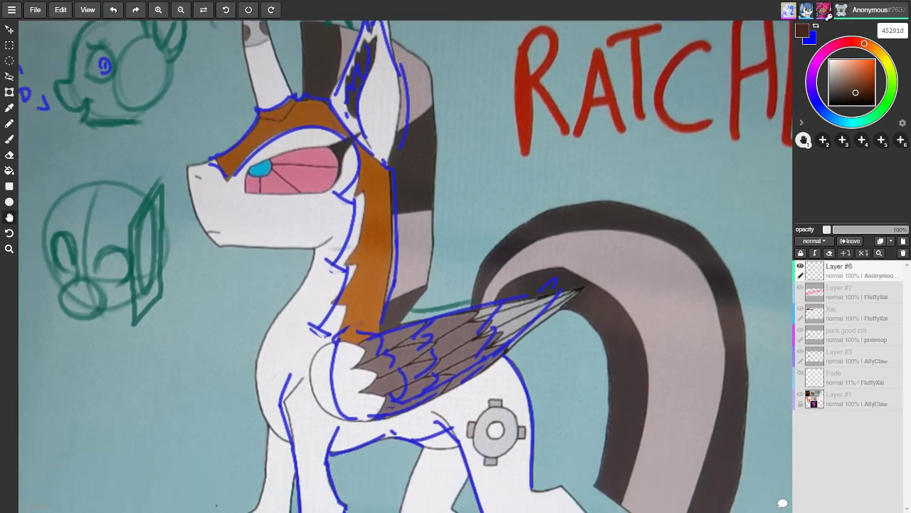
scroll(406, 267, "down", 2)
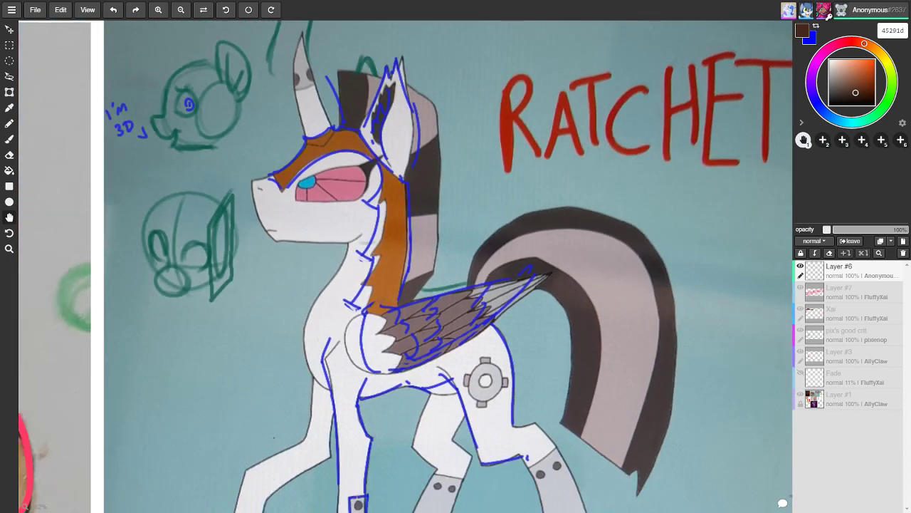
scroll(406, 267, "up", 3)
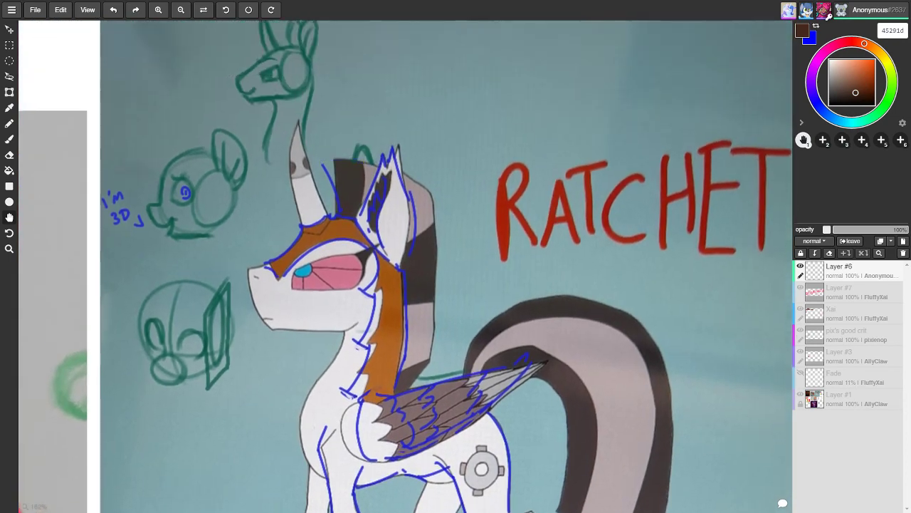
scroll(406, 267, "up", 1)
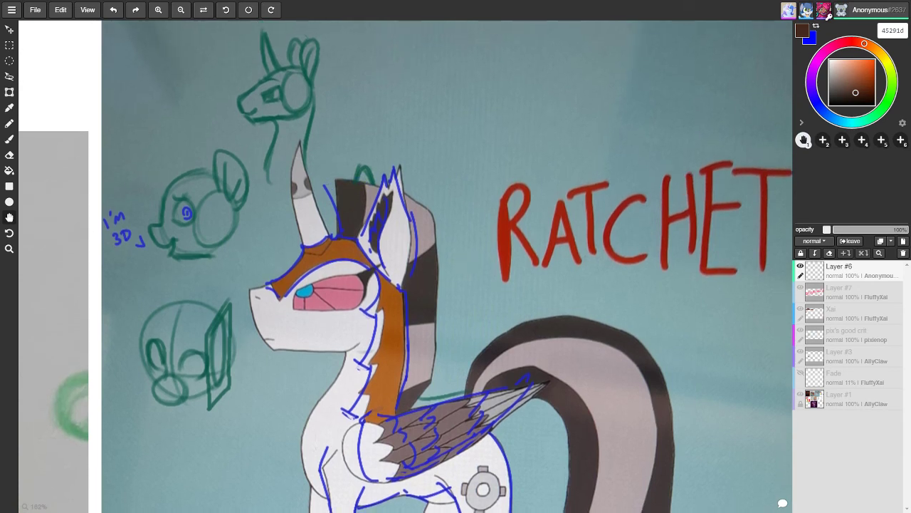
scroll(406, 266, "down", 1)
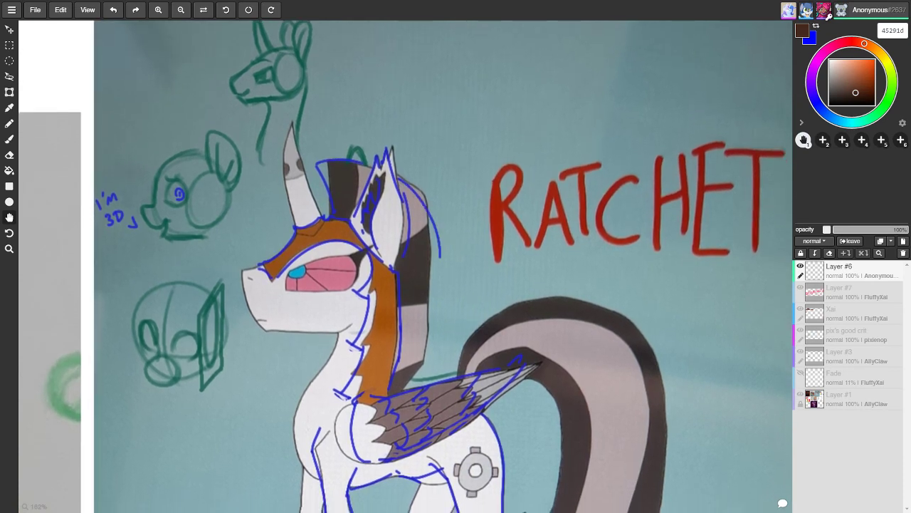
Go down Ratchet's figure to the hooves and back up to the head, examining the wing, legs and tail
scroll(406, 266, "down", 2)
scroll(406, 267, "down", 5)
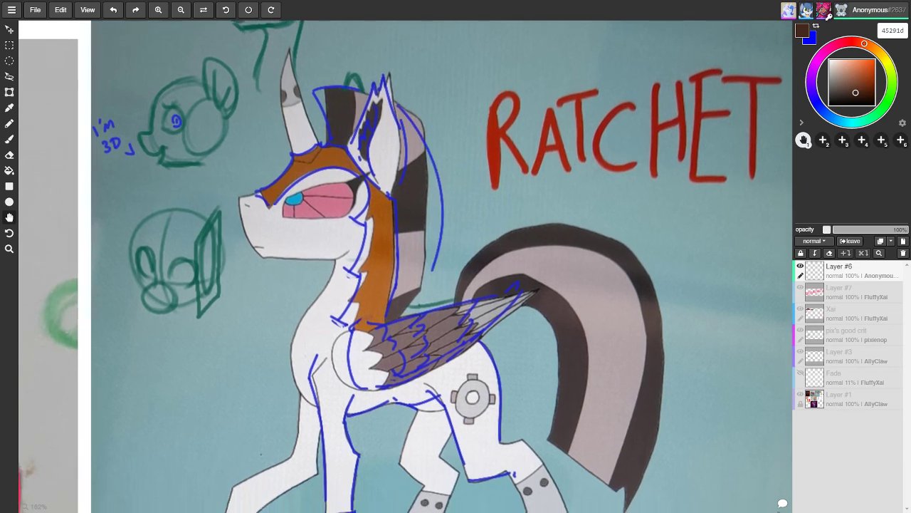
scroll(406, 266, "down", 5)
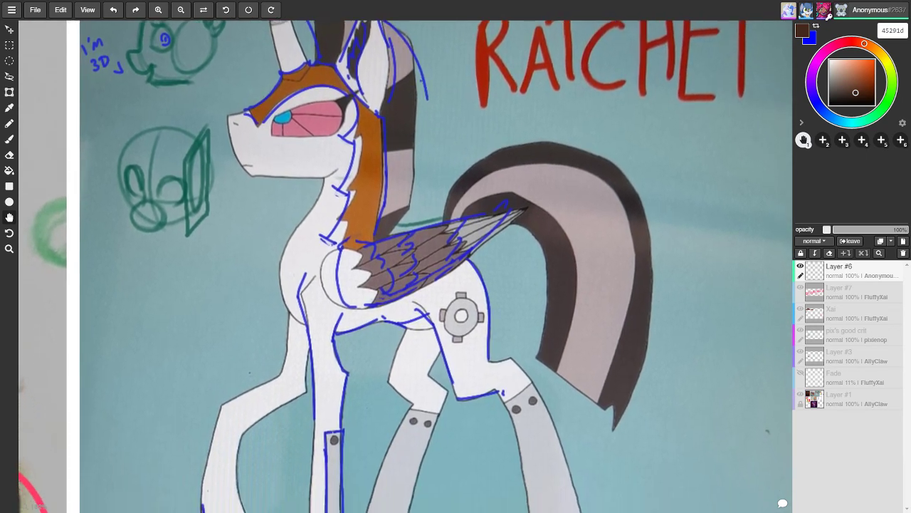
scroll(406, 266, "down", 1)
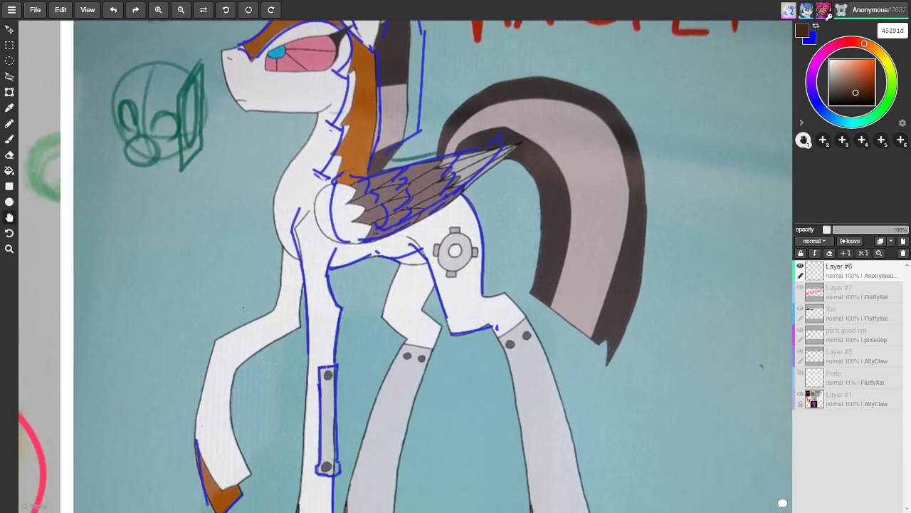
scroll(406, 266, "down", 4)
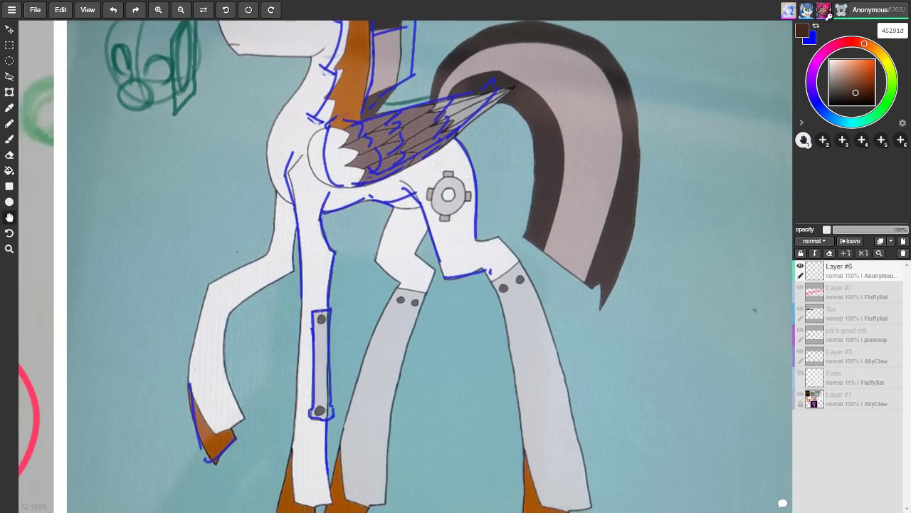
scroll(406, 266, "down", 1)
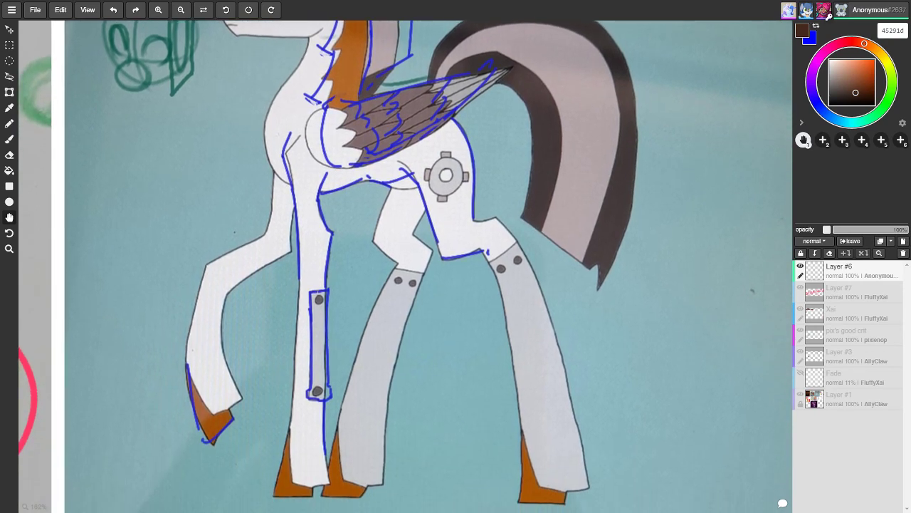
scroll(406, 266, "up", 3)
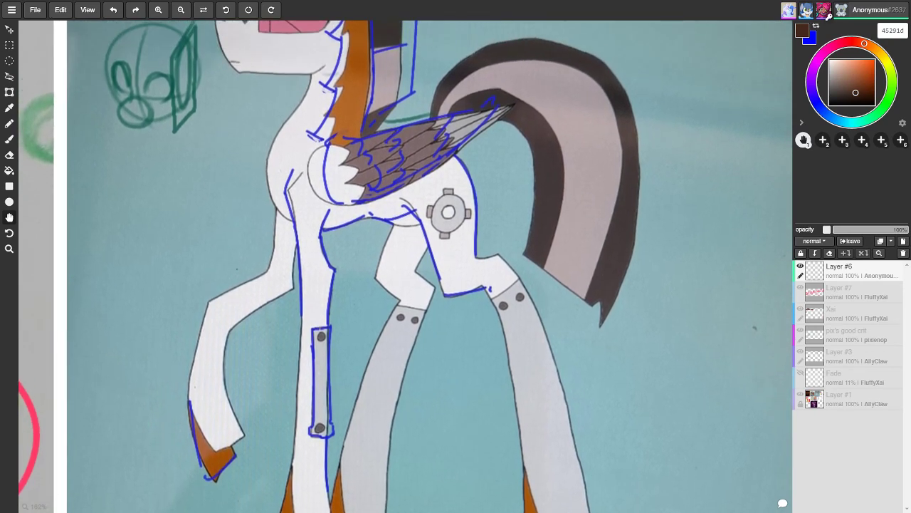
scroll(406, 267, "up", 8)
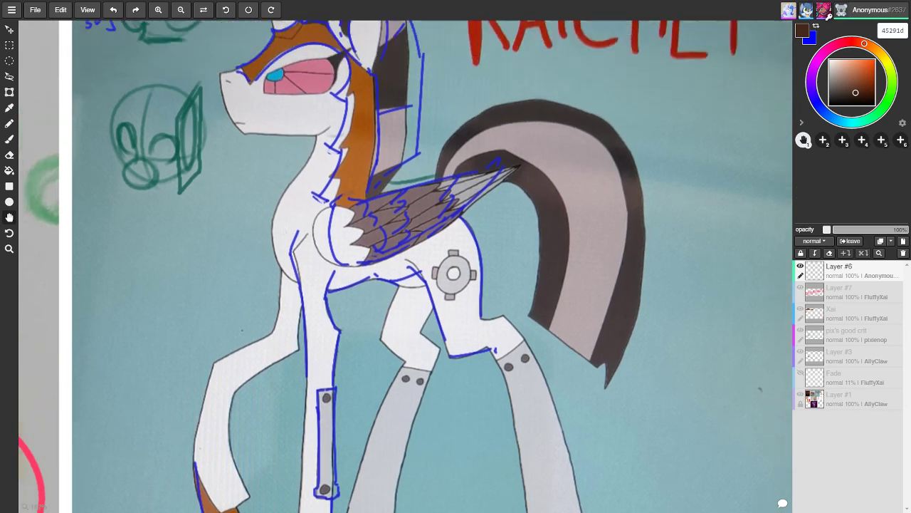
scroll(342, 164, "up", 2)
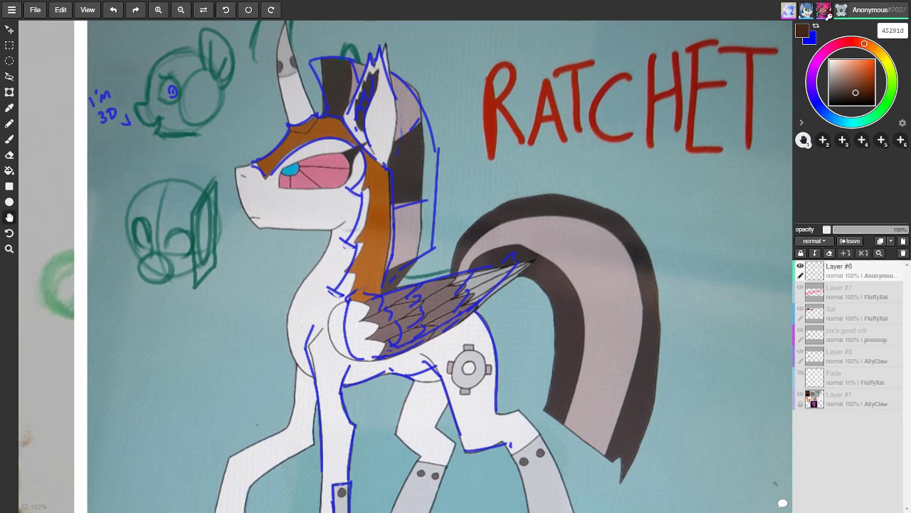
Fit the whole Ratchet drawing in view together with the head studies beside it
scroll(416, 235, "down", 1)
scroll(505, 167, "down", 1)
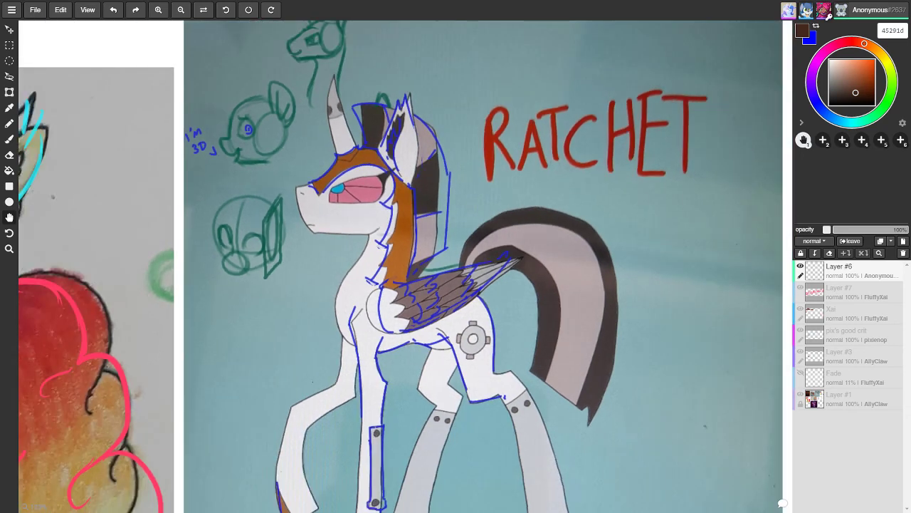
scroll(456, 263, "right", 1)
scroll(499, 264, "down", 1)
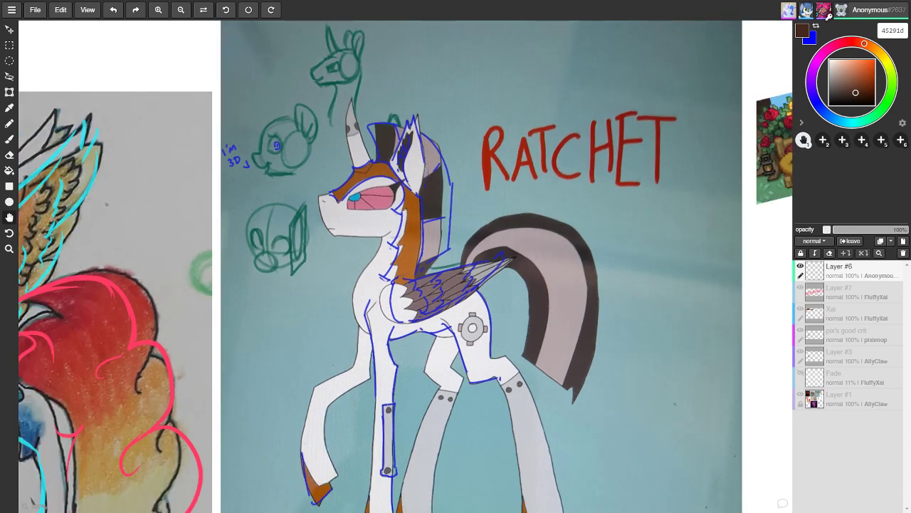
scroll(462, 266, "down", 1)
scroll(463, 267, "right", 1)
scroll(462, 267, "down", 1)
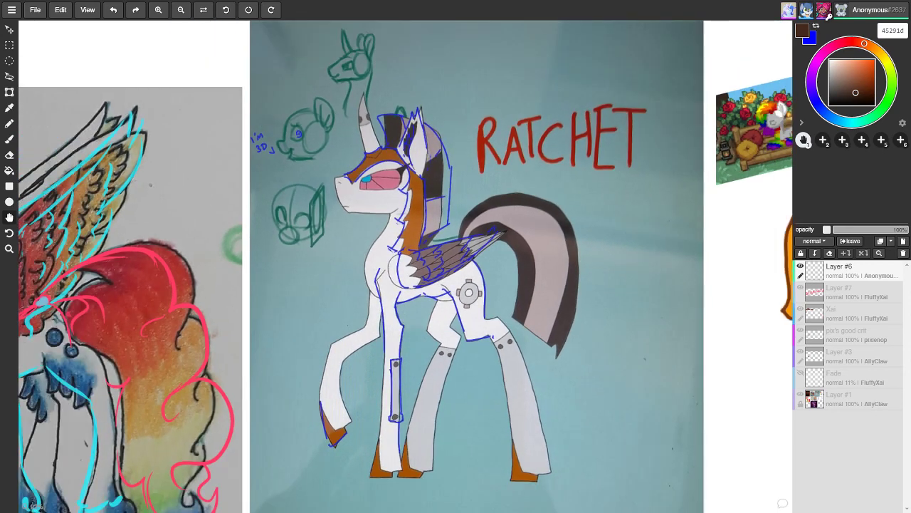
scroll(463, 267, "right", 1)
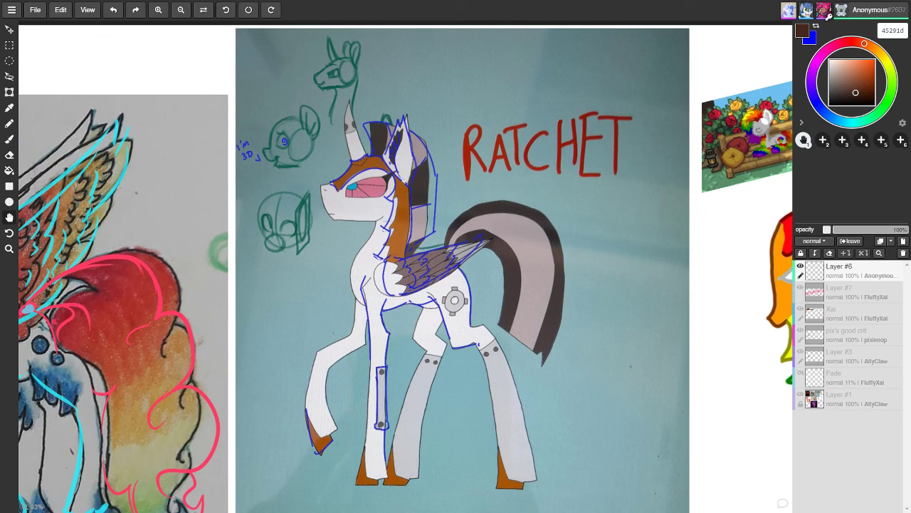
Bring Ratchet's head into close view and examine the blue mane outline and ear corrections
scroll(419, 164, "up", 5)
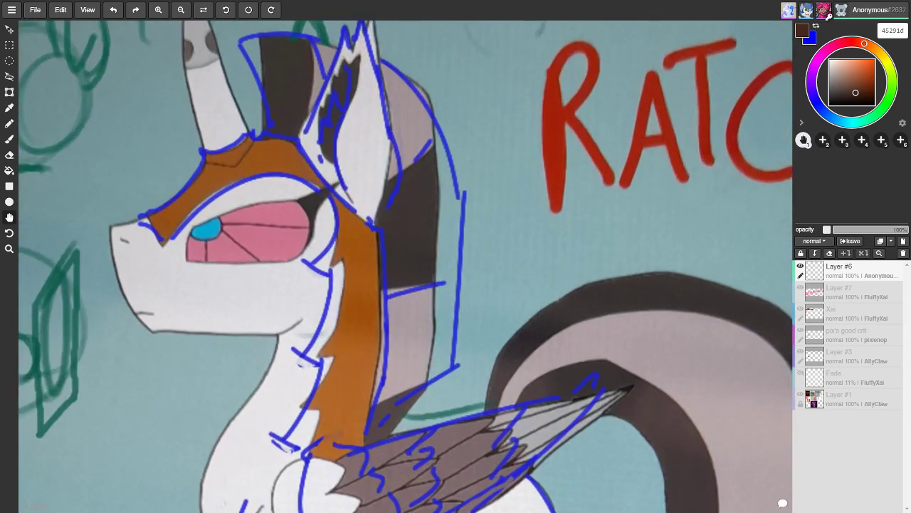
scroll(445, 154, "down", 2)
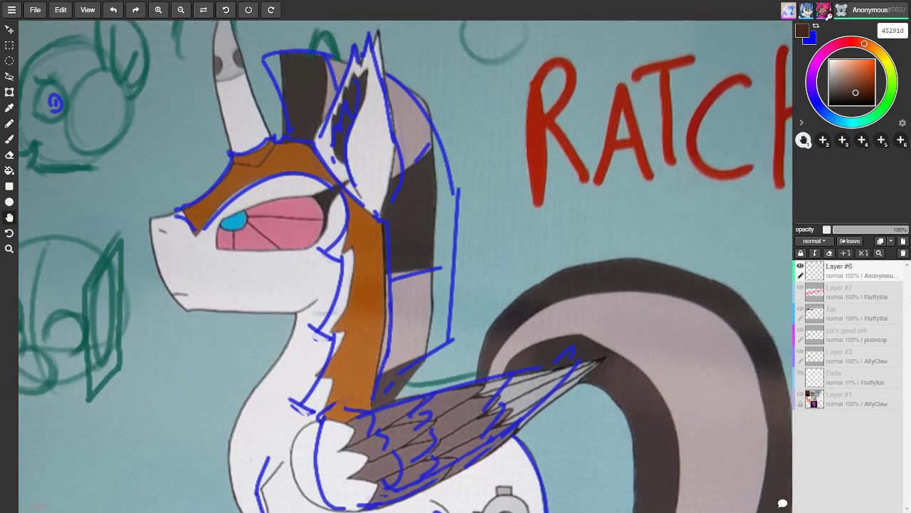
scroll(445, 154, "down", 3)
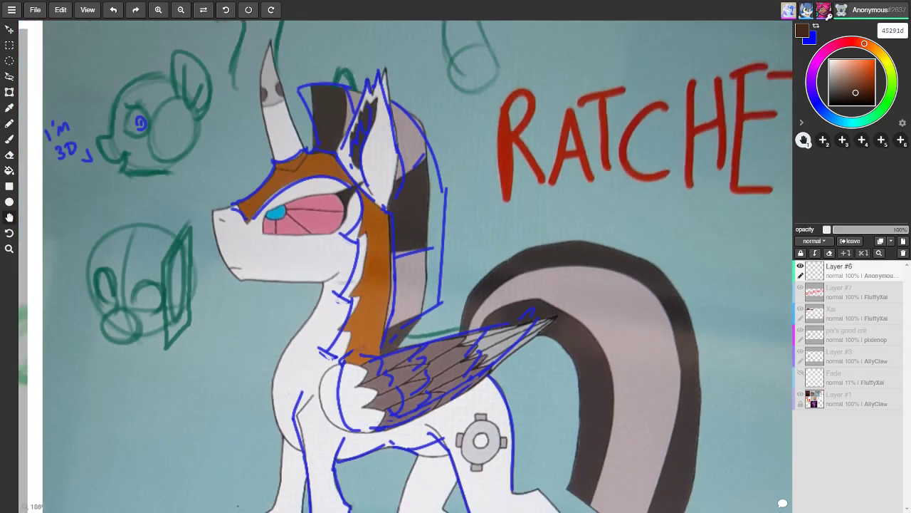
scroll(319, 130, "up", 2)
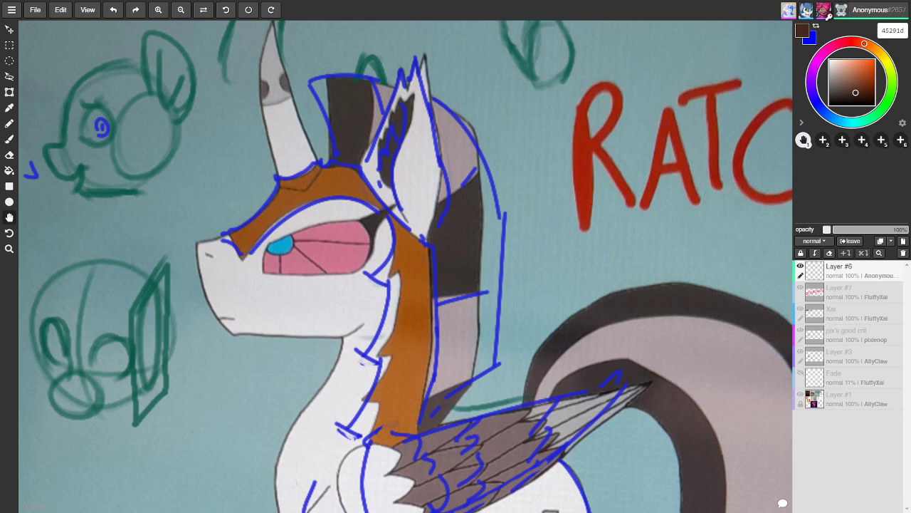
Reframe the full Ratchet drawing so that its hooves and the ear studies above the title are both in view
scroll(332, 301, "down", 5)
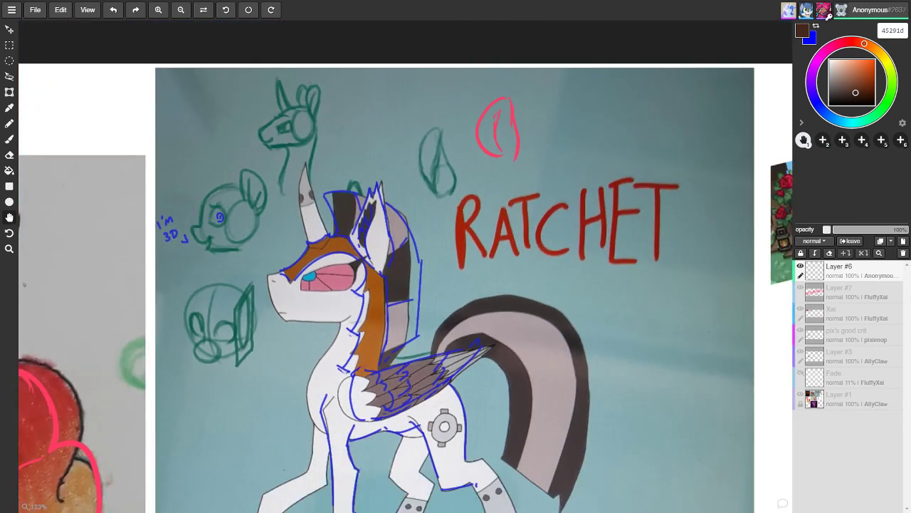
left_click_drag(399, 321, 344, 150)
scroll(405, 266, "down", 2)
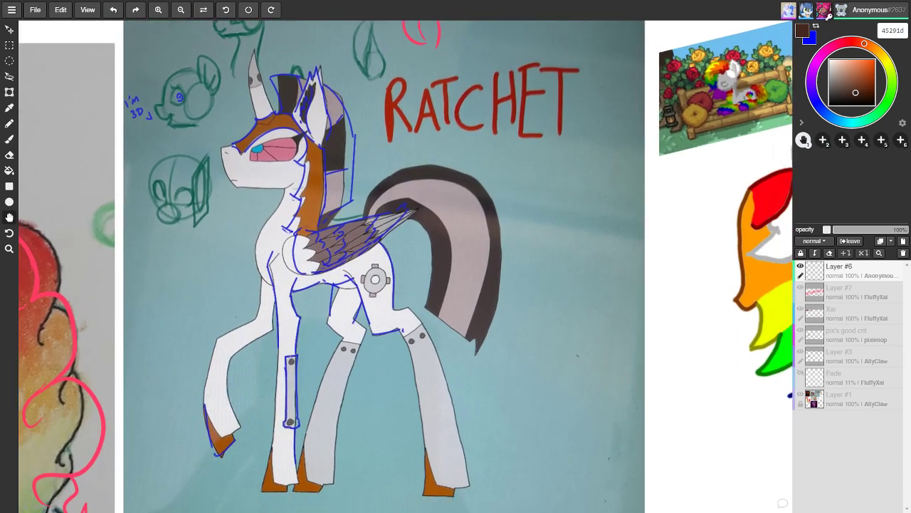
scroll(357, 313, "down", 2)
left_click_drag(358, 313, 358, 354)
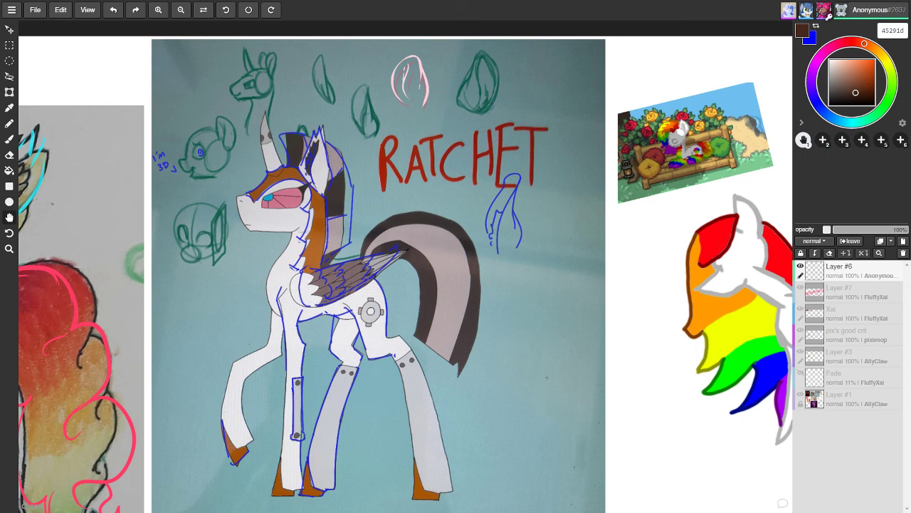
Try to mark Ratchet's rear hoof with a blue circle and undo the marking
mouse_move(268, 452)
left_mouse_down()
mouse_move(302, 457)
mouse_move(262, 450)
left_mouse_up()
key("ctrl+z")
mouse_move(400, 470)
left_mouse_down()
mouse_move(444, 461)
mouse_move(407, 437)
left_mouse_up()
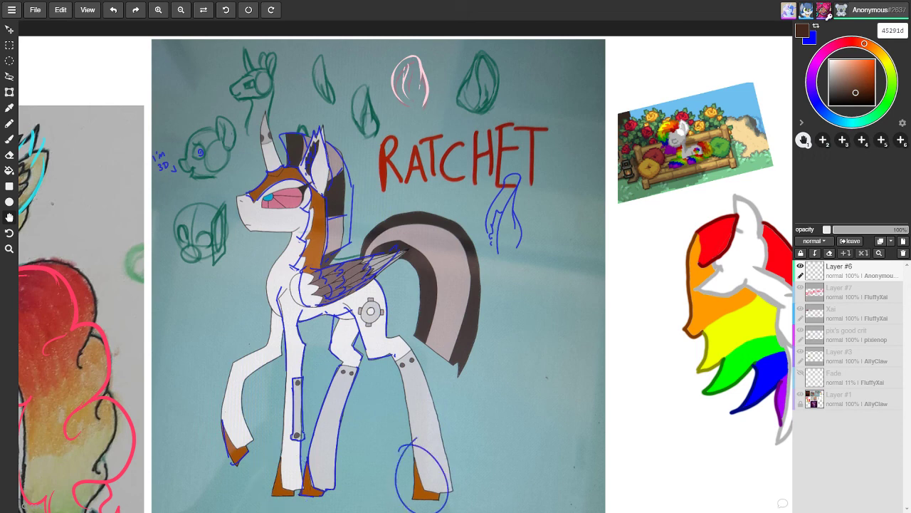
key("ctrl+z")
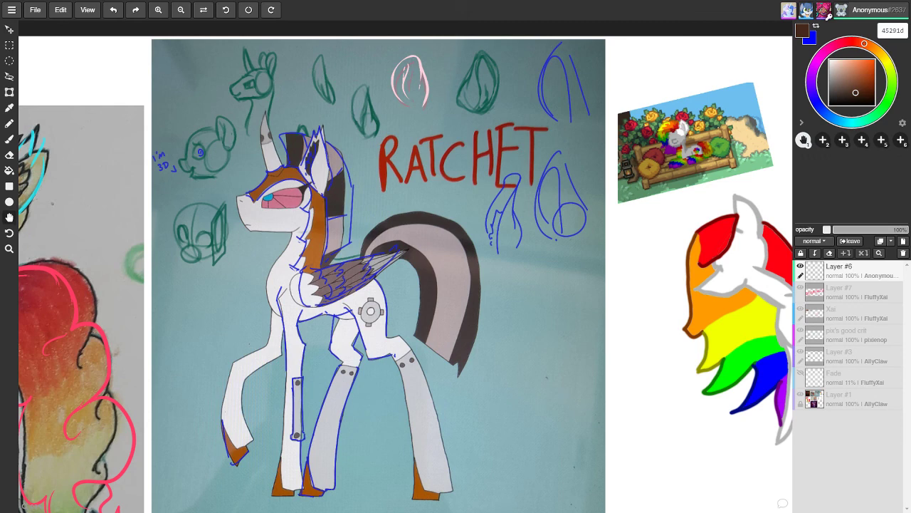
Move from Ratchet to the rainbow-maned pony and frame the whole drawing together with its garden reference picture
scroll(405, 273, "right", 8)
key("ctrl+z")
scroll(405, 273, "right", 3)
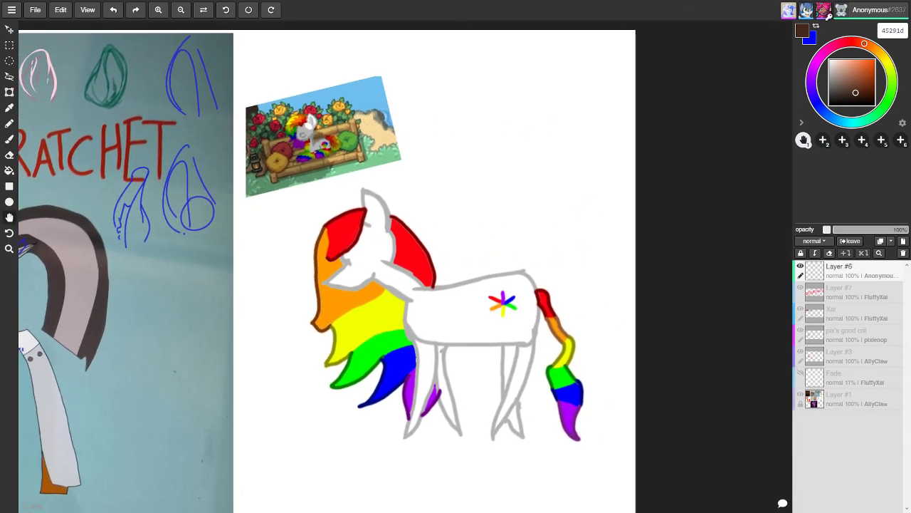
scroll(406, 273, "up", 2)
key("ctrl+y")
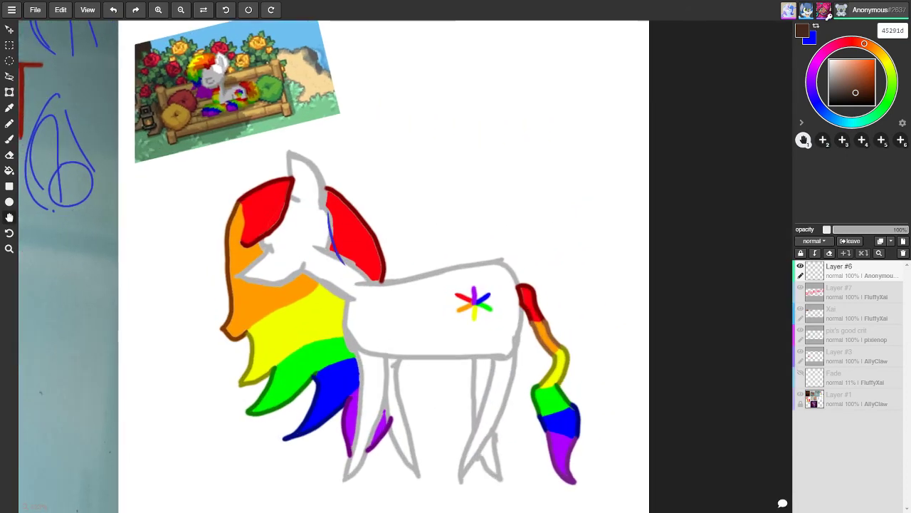
key("ctrl+z")
scroll(406, 272, "right", 2)
key("ctrl+y")
key("ctrl+z")
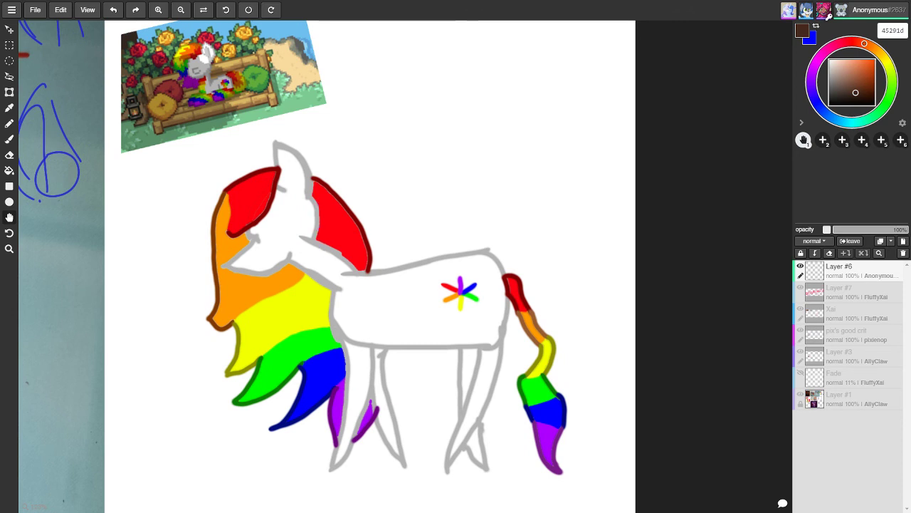
key("ctrl+y")
key("ctrl+z")
key("ctrl+y")
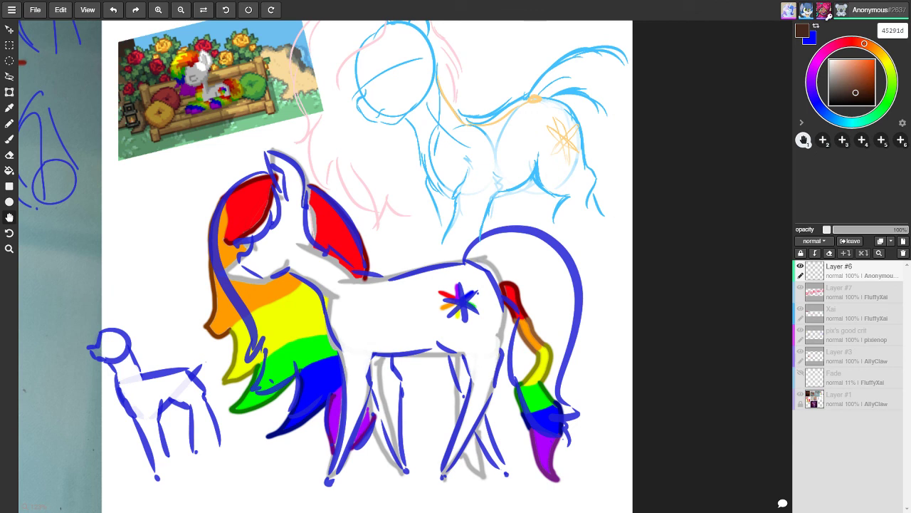
Fit the whole rainbow-maned pony in view together with the blue body sketches around it
scroll(376, 163, "down", 1)
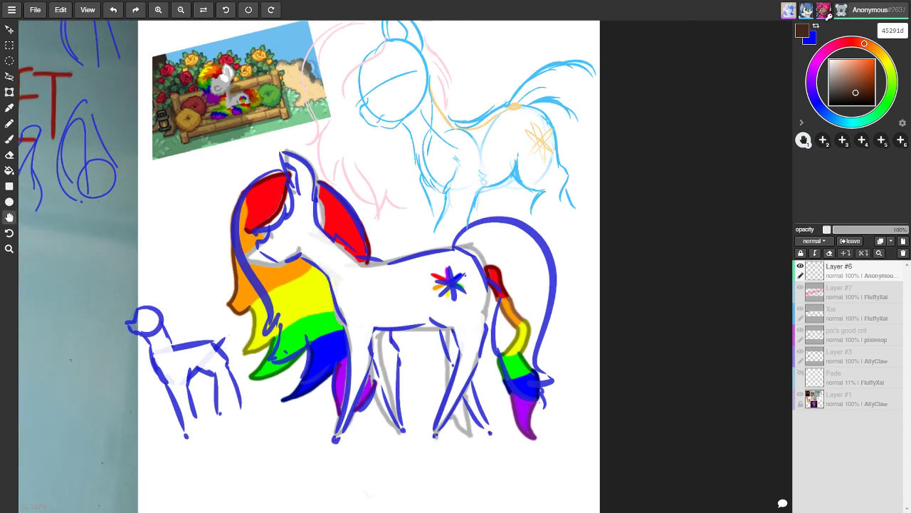
left_click_drag(405, 465, 393, 503)
scroll(394, 481, "down", 1)
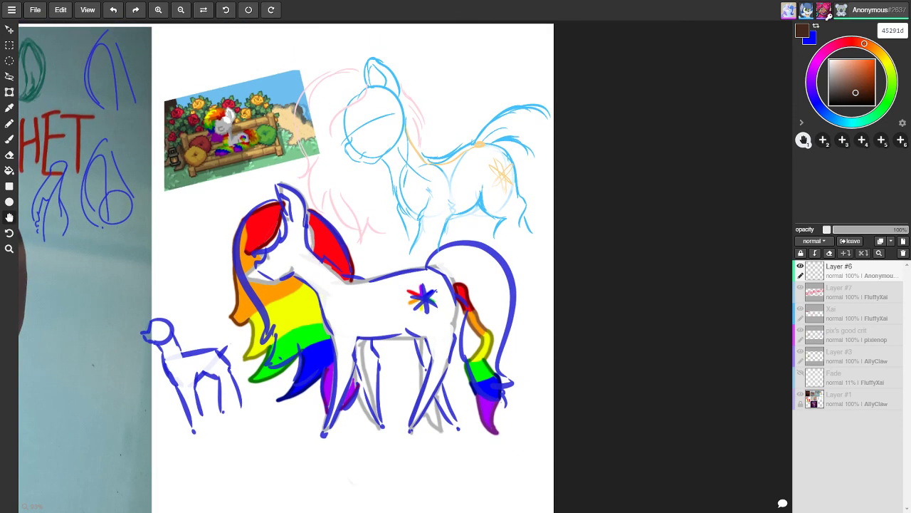
scroll(356, 263, "down", 3)
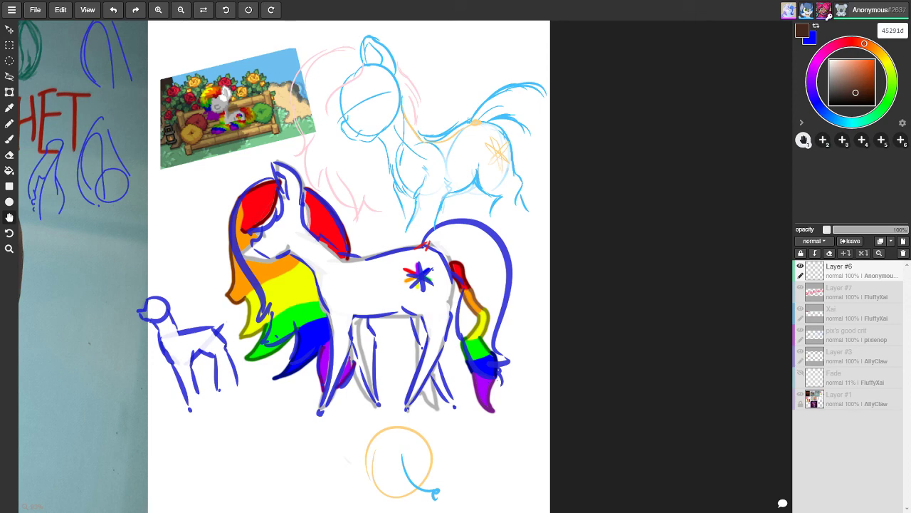
Bring the hind-leg study below the rainbow-maned pony into close view
scroll(285, 266, "down", 2)
scroll(285, 266, "down", 5)
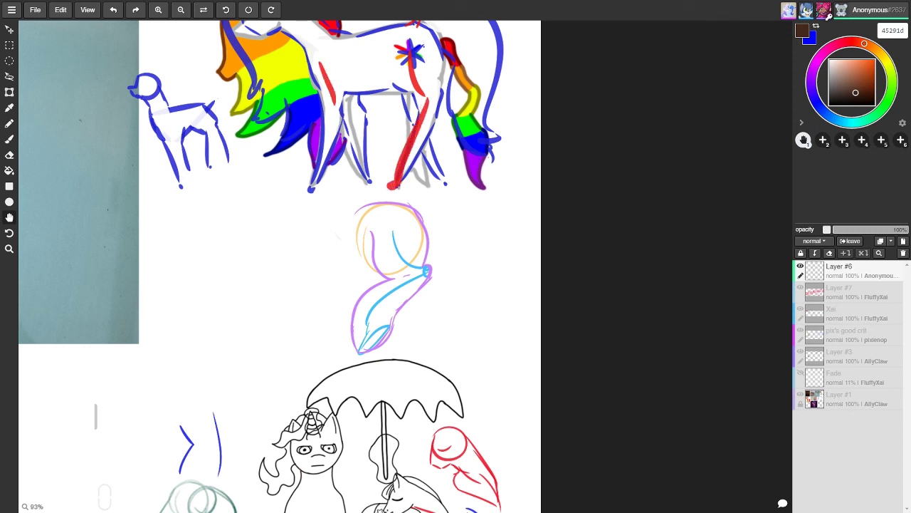
scroll(409, 185, "up", 4)
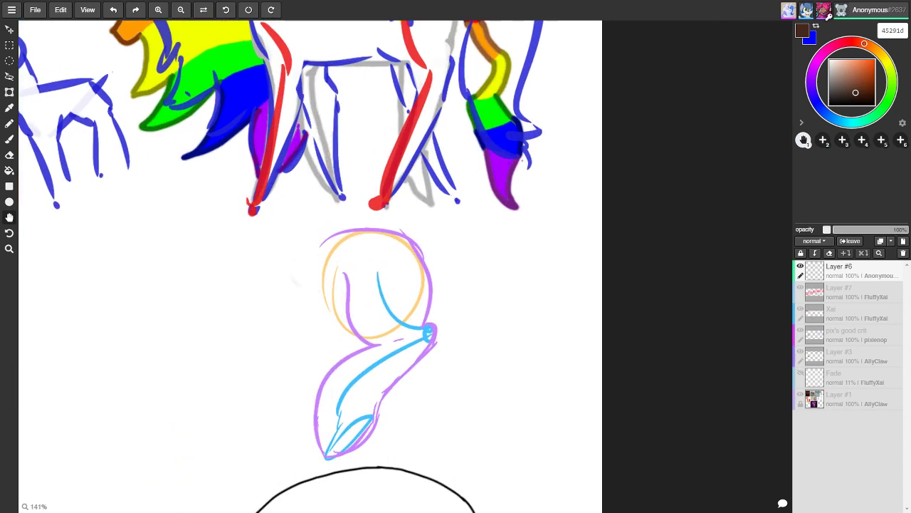
Return to the full rainbow-maned pony and examine the red leg corrections drawn over it
scroll(311, 266, "up", 5)
scroll(335, 263, "down", 1)
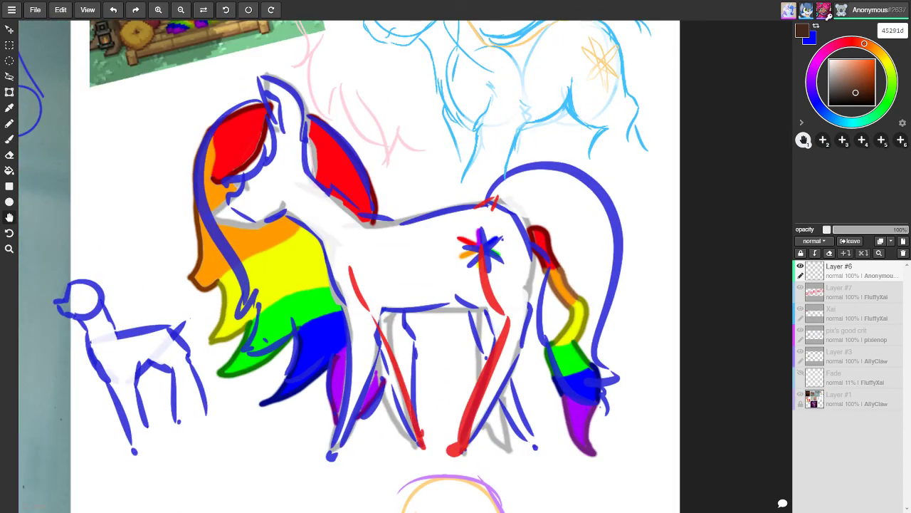
scroll(346, 266, "up", 2)
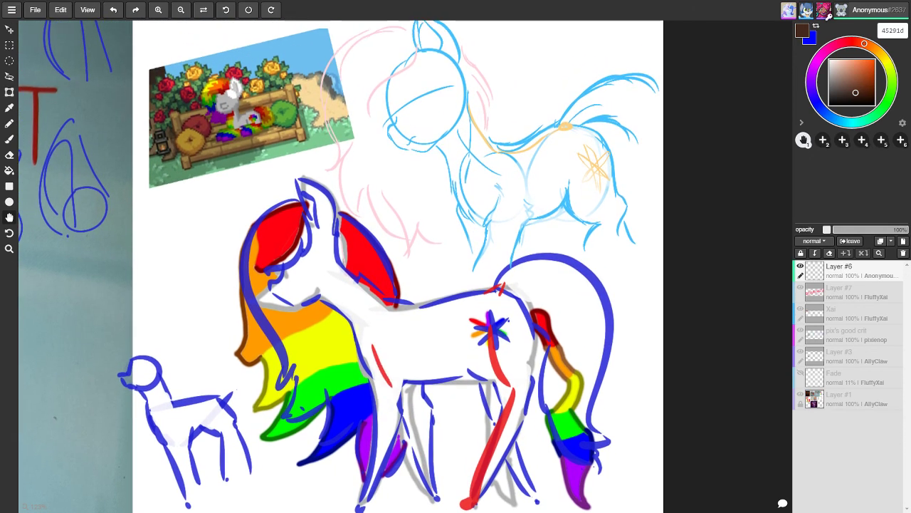
scroll(562, 284, "down", 1)
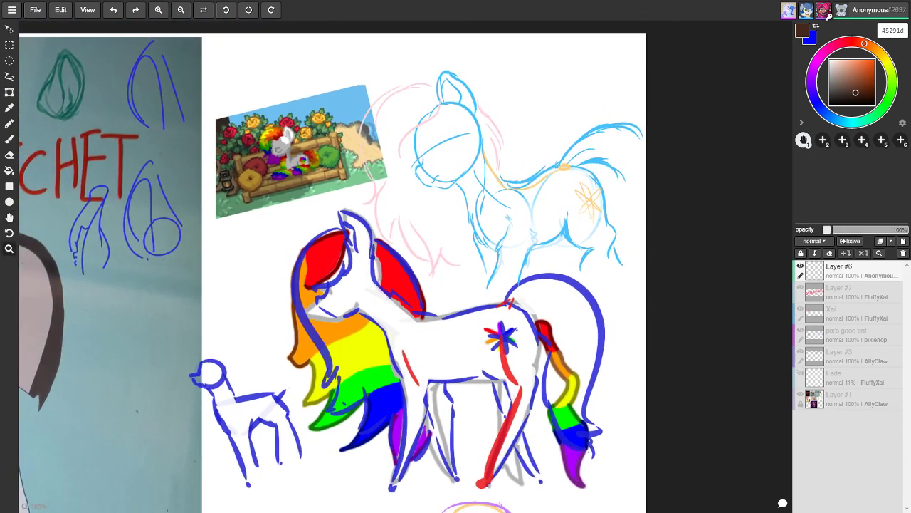
scroll(562, 285, "up", 1)
scroll(399, 271, "down", 1)
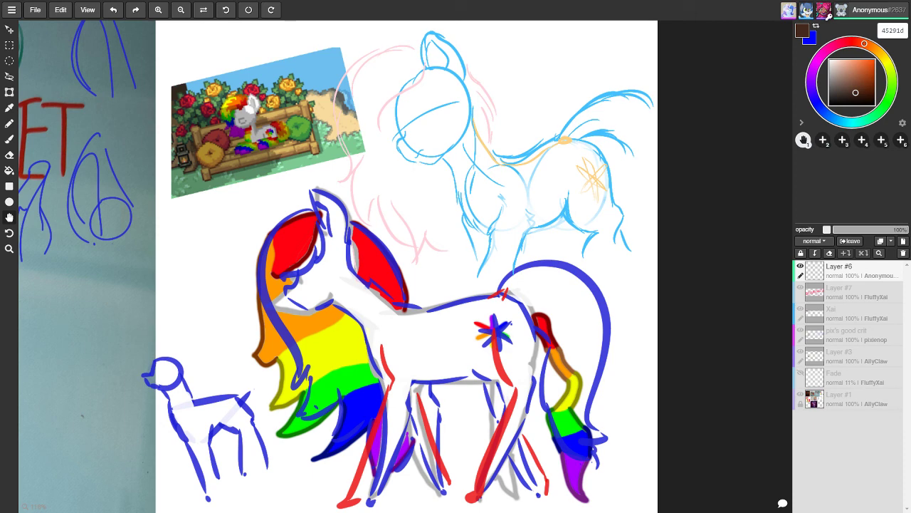
Bring the red pony sketch and the hind-leg study beneath the rainbow-maned pony into close view
scroll(336, 266, "down", 8)
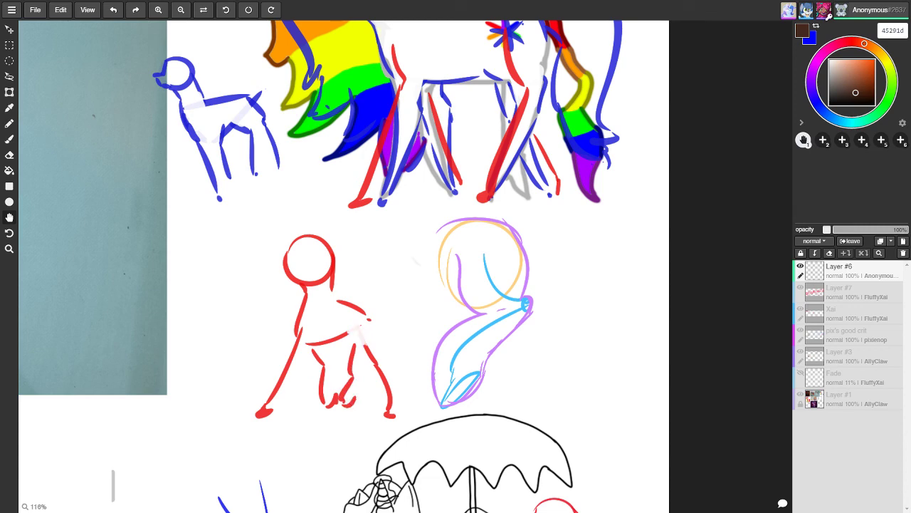
key("z")
scroll(377, 353, "up", 3)
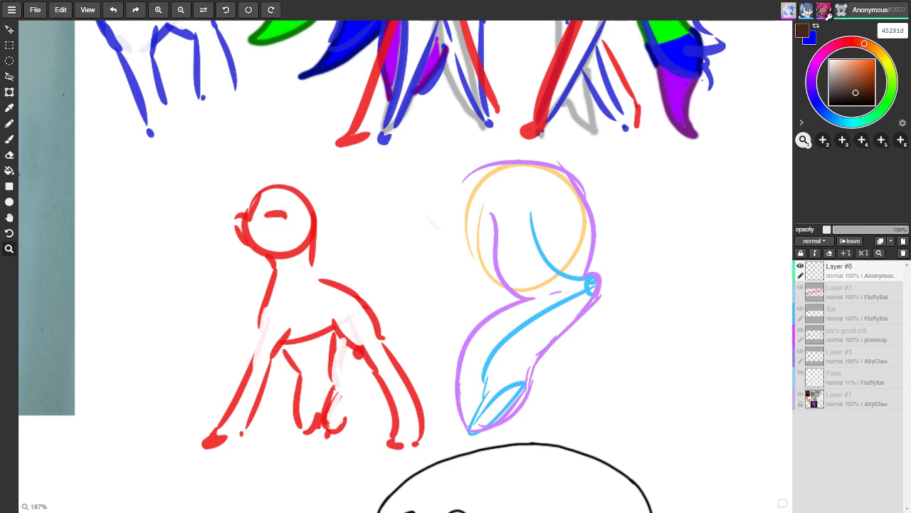
scroll(416, 240, "down", 1)
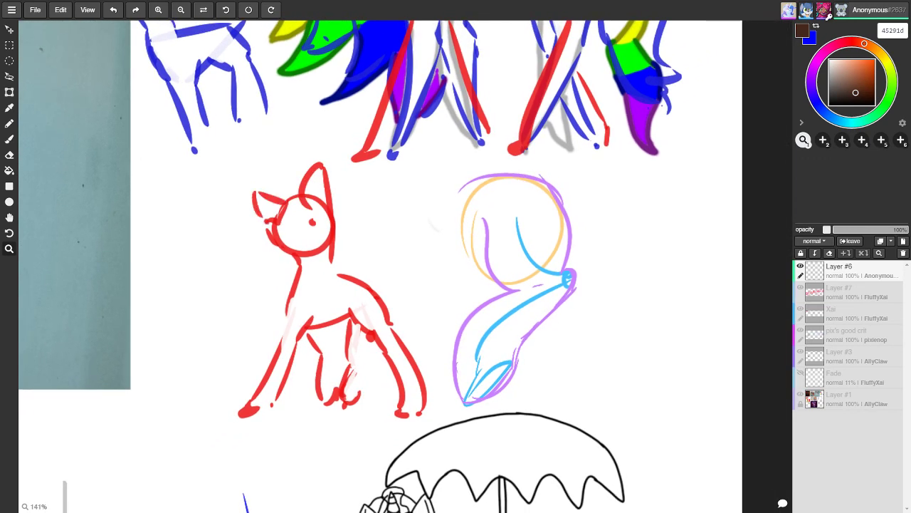
key("h")
left_click_drag(416, 240, 415, 280)
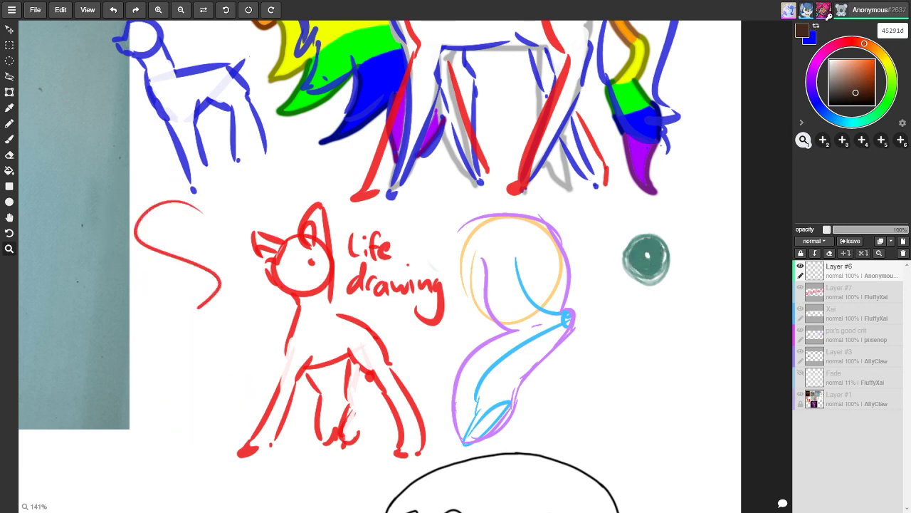
Examine the red "life drawing" sketch up close and widen the view to include the umbrella drawing's upper edge
scroll(624, 349, "up", 1)
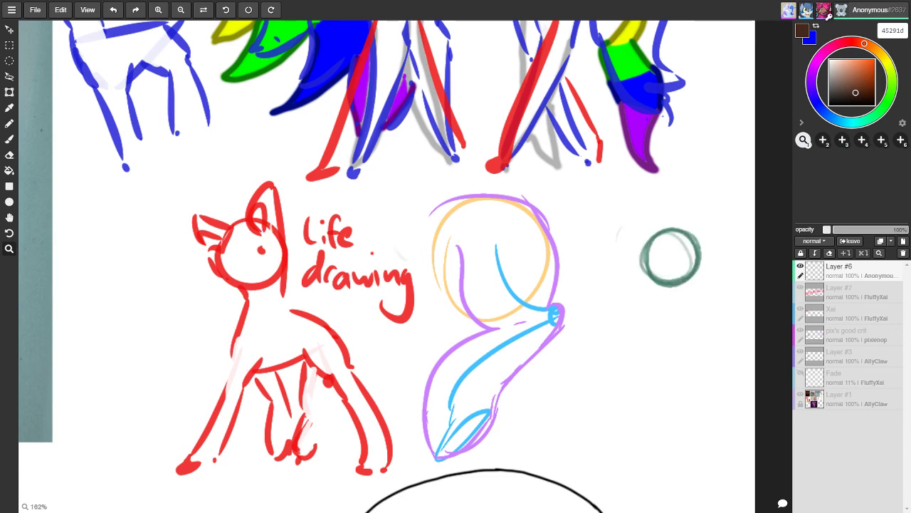
scroll(741, 214, "up", 1)
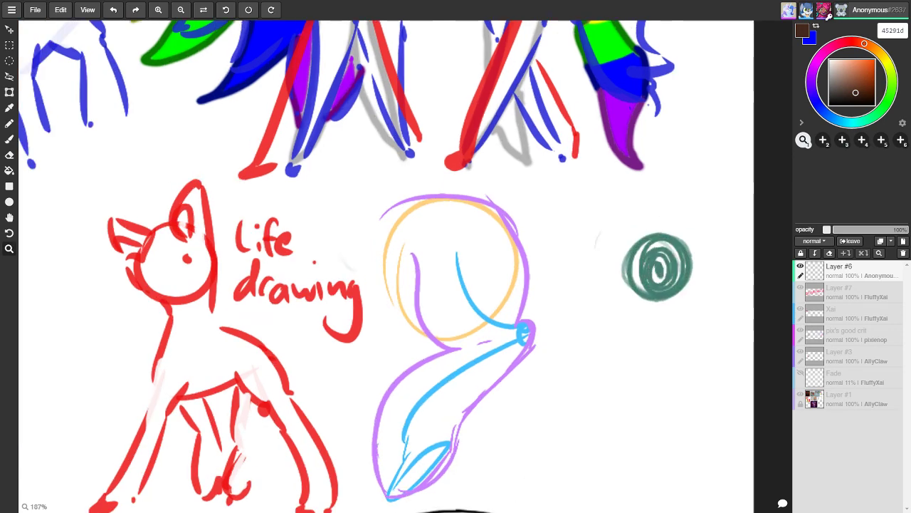
scroll(748, 220, "down", 1)
scroll(385, 266, "down", 1)
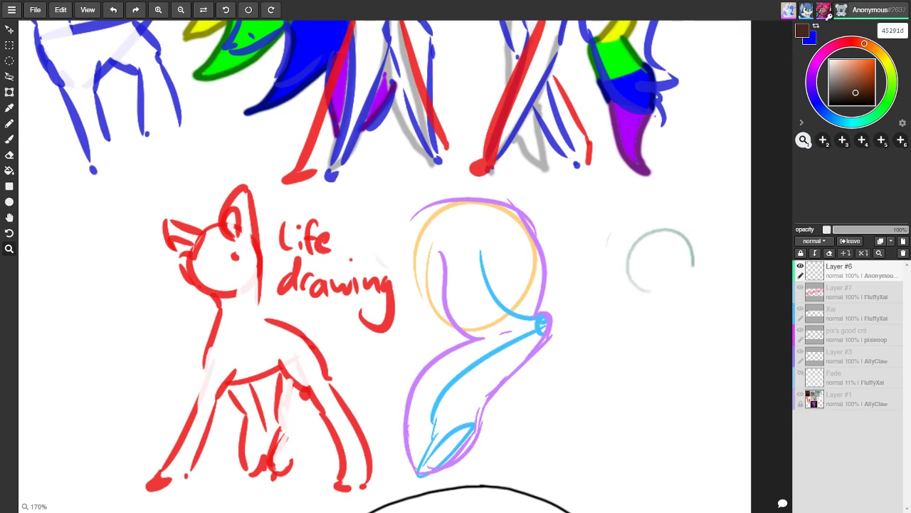
scroll(385, 266, "down", 1)
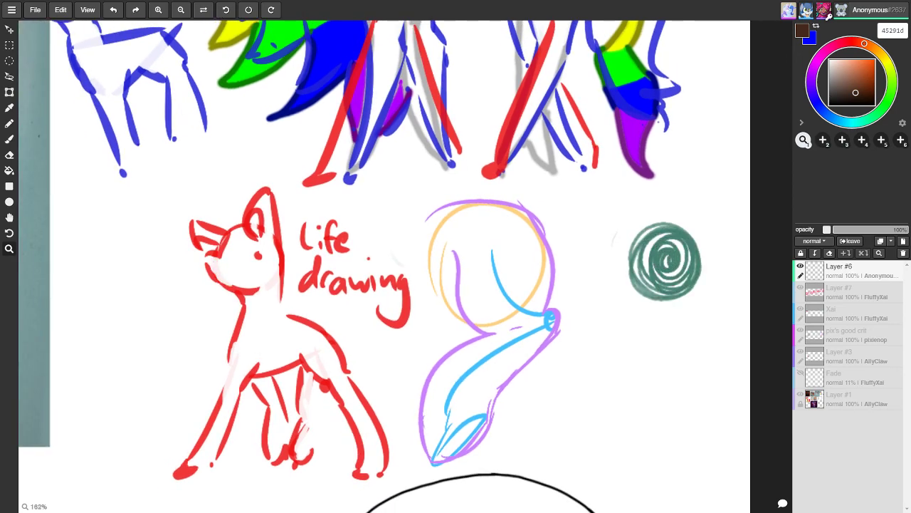
scroll(619, 313, "down", 2)
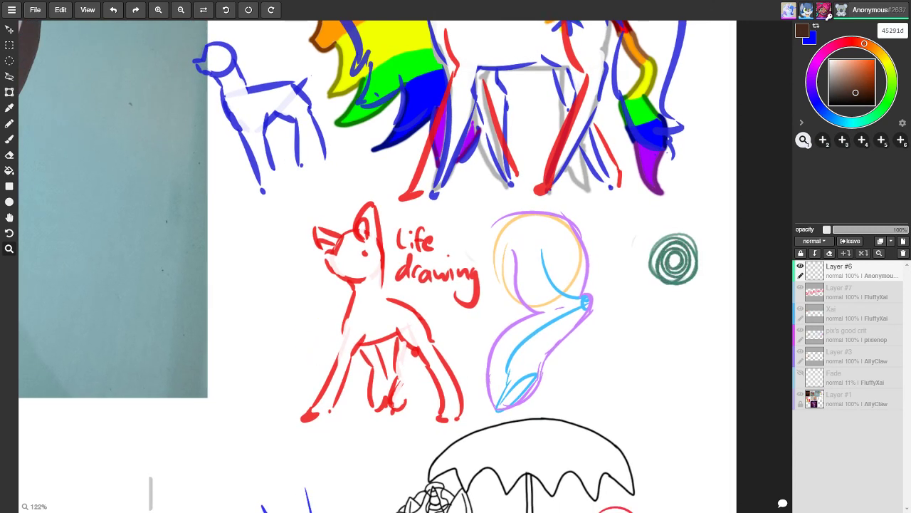
Reframe the rainbow-maned pony so that the red posture sketches and hind-leg study below it are also in view
key("h")
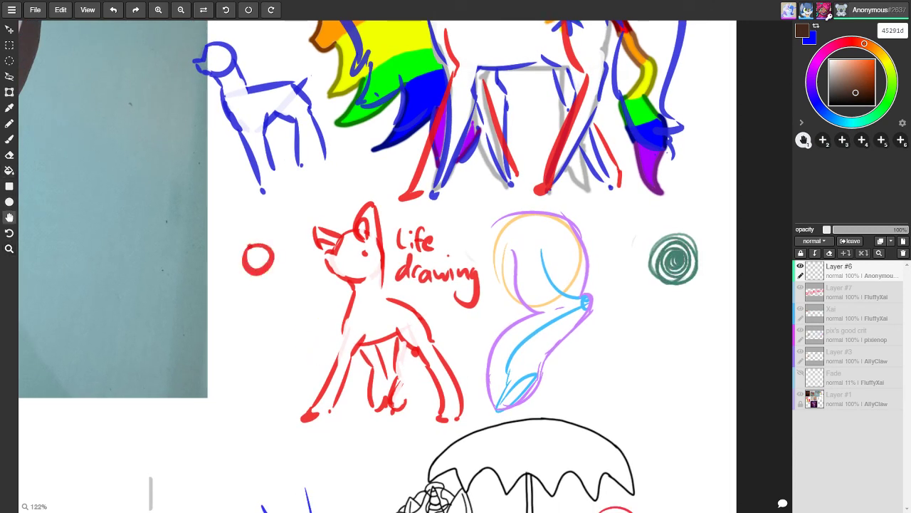
left_click_drag(427, 249, 420, 326)
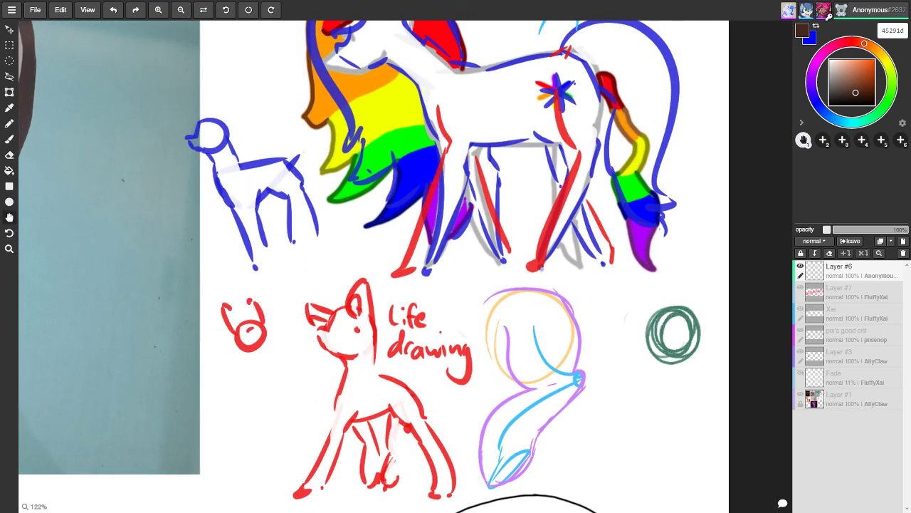
key("z")
key("ctrl+minus")
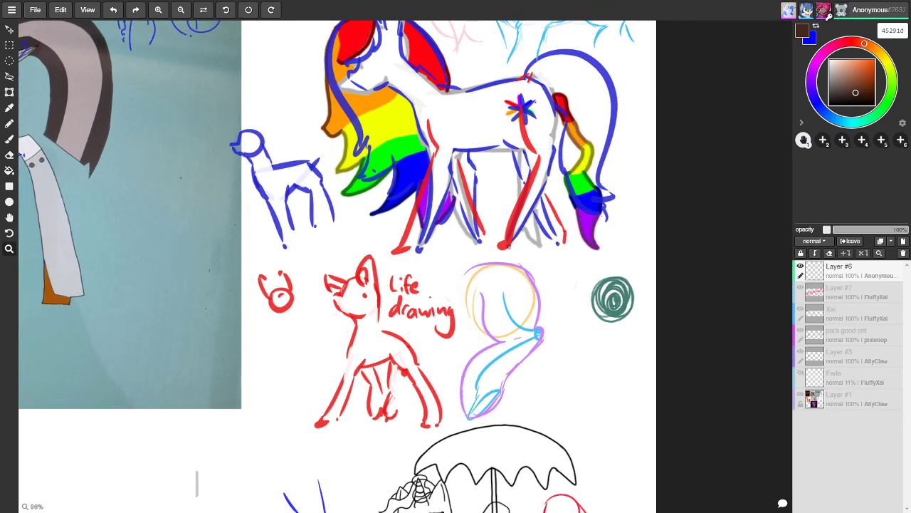
scroll(448, 257, "up", 1)
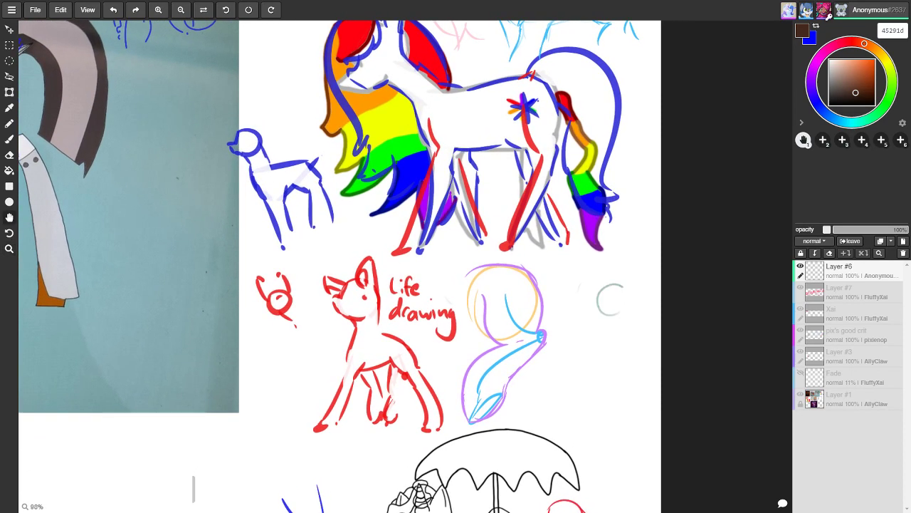
scroll(341, 266, "up", 3)
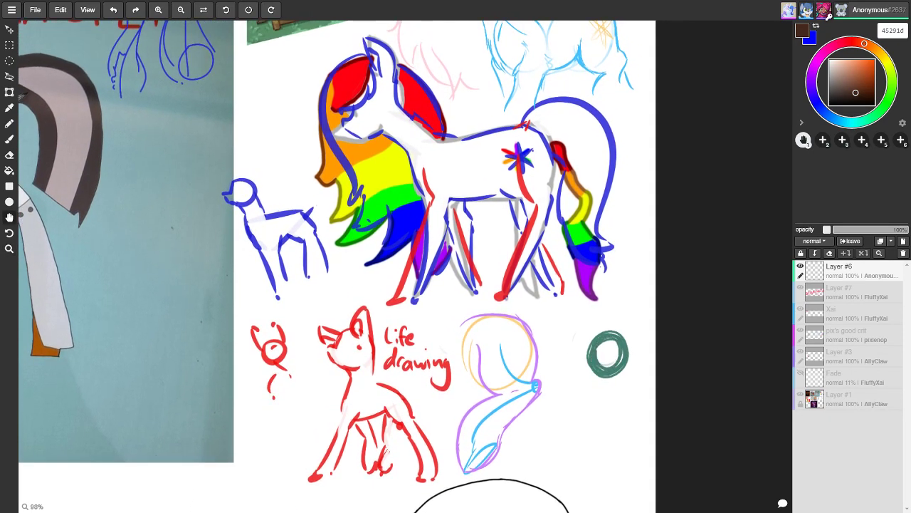
scroll(449, 257, "right", 1)
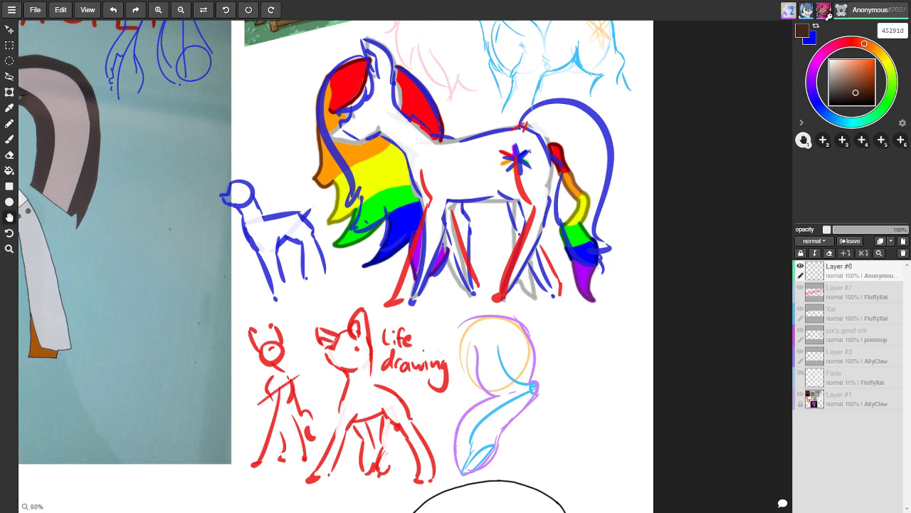
Move across the canvas to the yellow pony with the red mane and pink bow, and frame that drawing closely
scroll(324, 252, "down", 1)
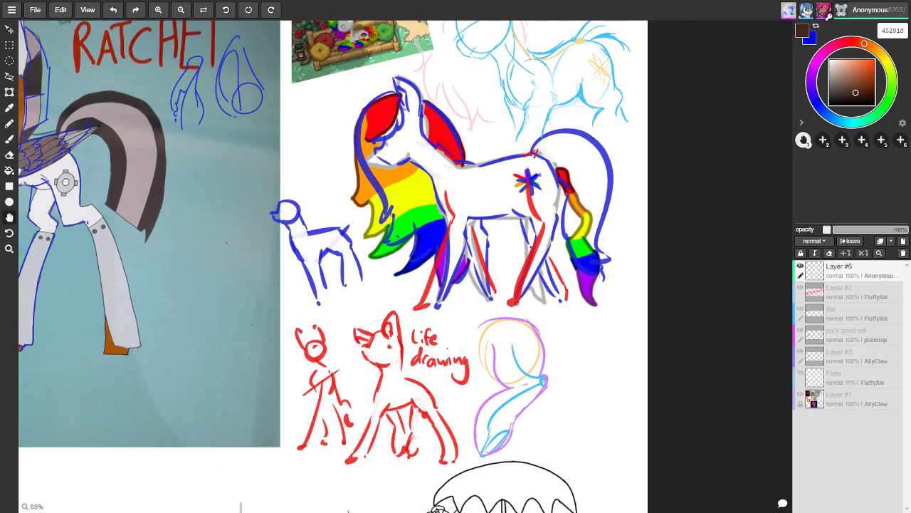
scroll(332, 266, "down", 2)
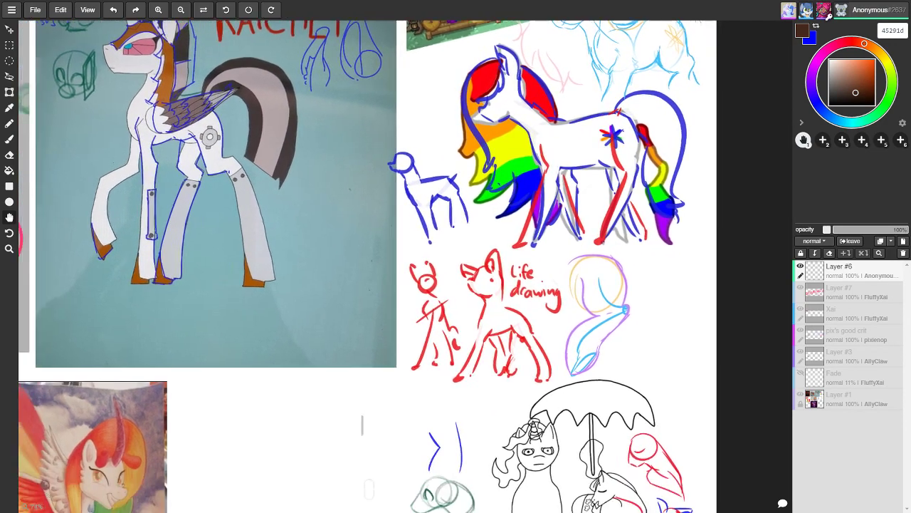
scroll(406, 266, "down", 5)
scroll(406, 266, "left", 8)
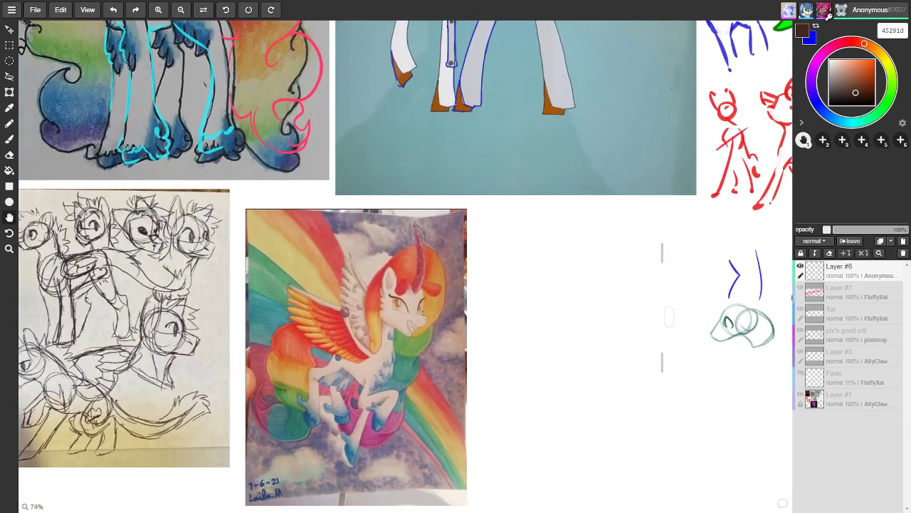
scroll(406, 266, "down", 4)
scroll(405, 266, "left", 12)
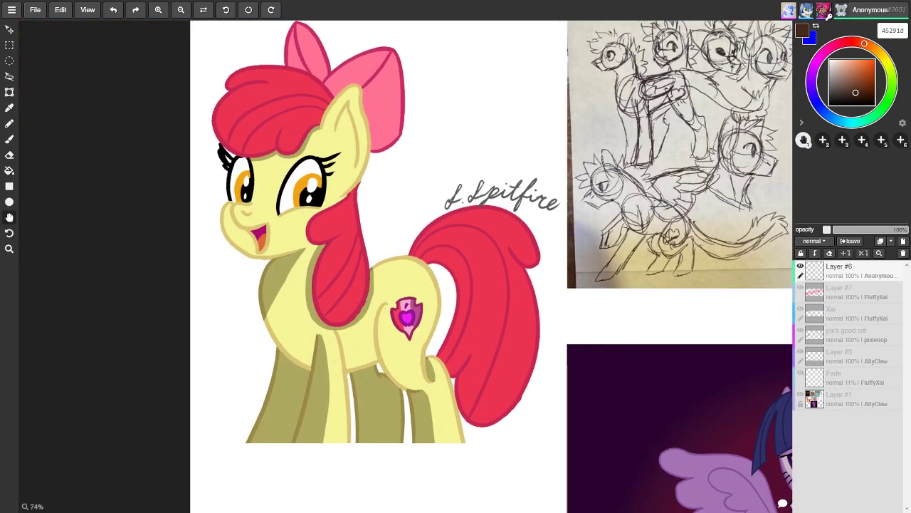
scroll(406, 267, "up", 1)
scroll(406, 266, "left", 1)
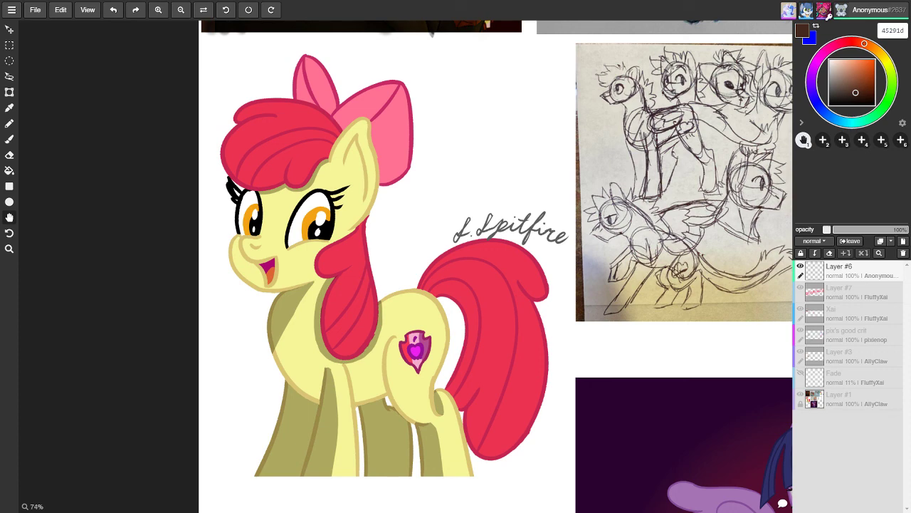
key("z")
left_click_drag(462, 182, 431, 335)
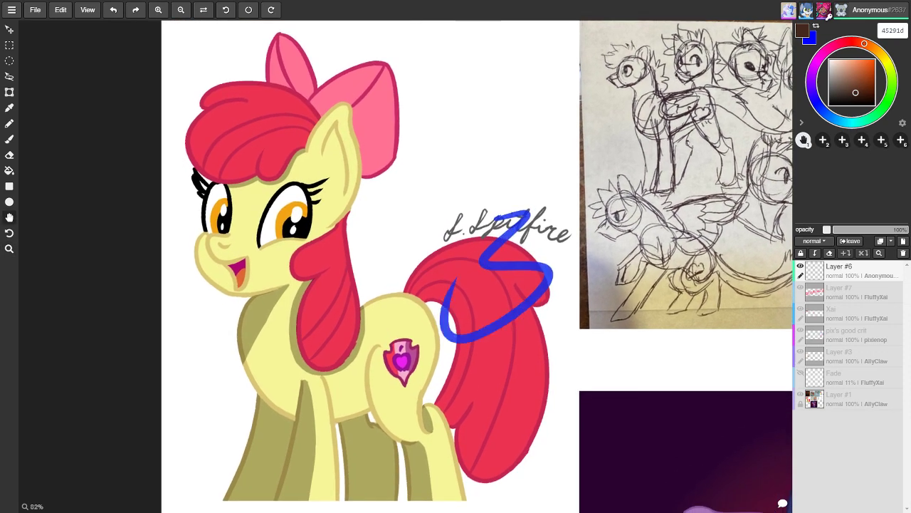
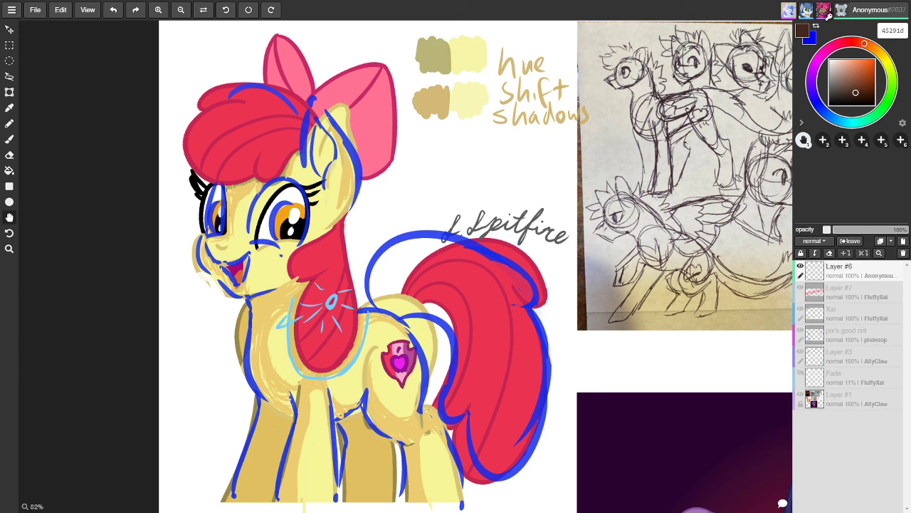
Undo the light-blue pendant strokes sketched over the red-maned pony's chest
key("ctrl+z")
key("ctrl+z")
key("ctrl+z")
key("ctrl+z")
key("ctrl+z")
key("ctrl+z")
key("ctrl+z")
key("ctrl+z")
key("ctrl+z")
key("ctrl+z")
key("ctrl+z")
key("ctrl+z")
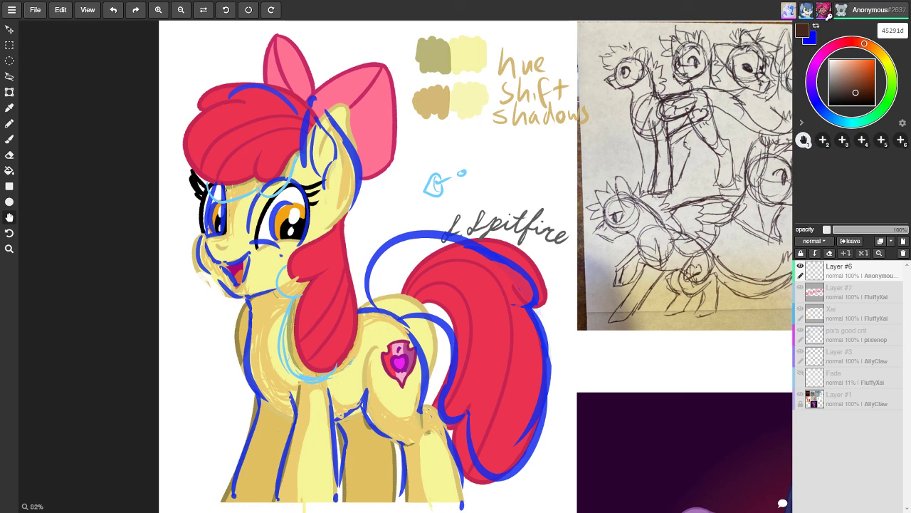
Move across the canvas to the pencil sketch page of pony heads and poses, and frame it closely
scroll(472, 266, "right", 1)
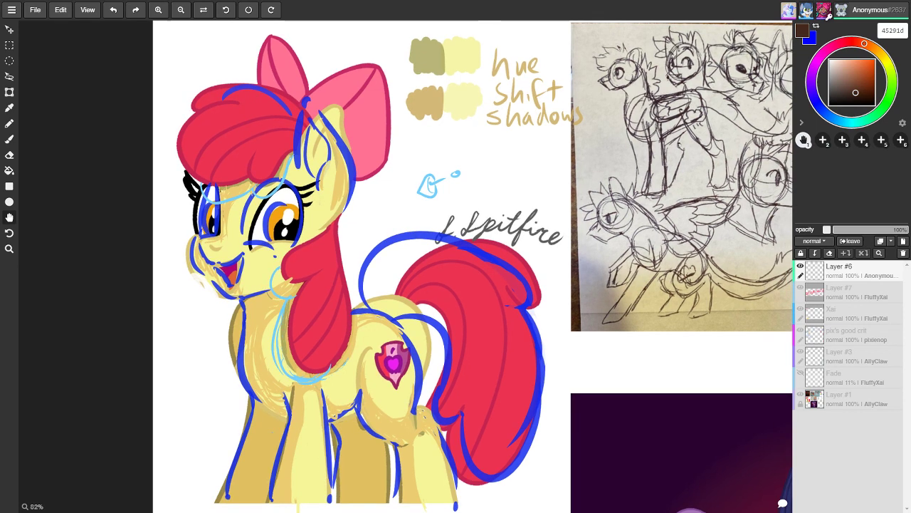
scroll(473, 266, "right", 1)
scroll(472, 266, "right", 1)
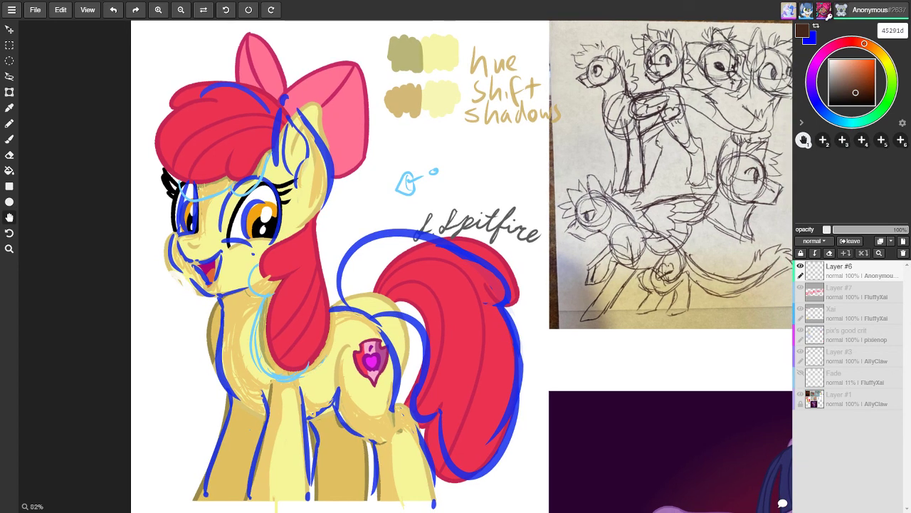
scroll(459, 266, "right", 6)
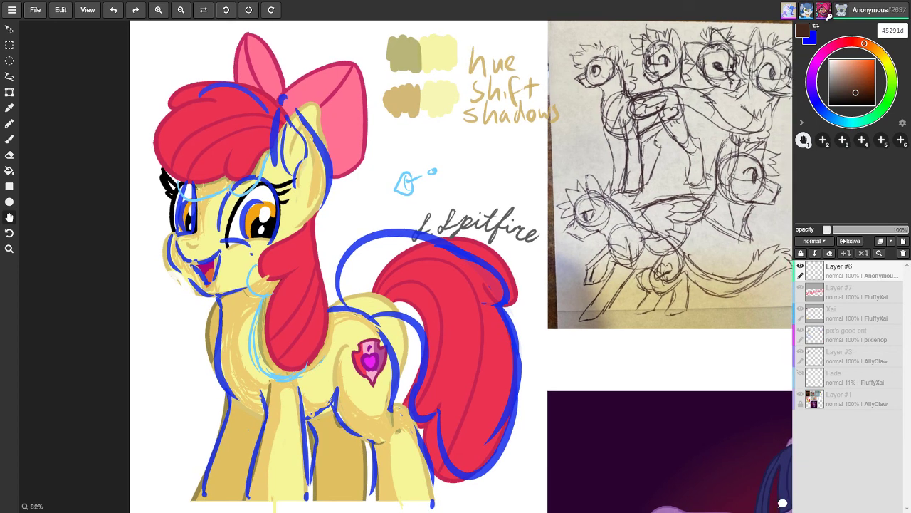
scroll(460, 266, "right", 8)
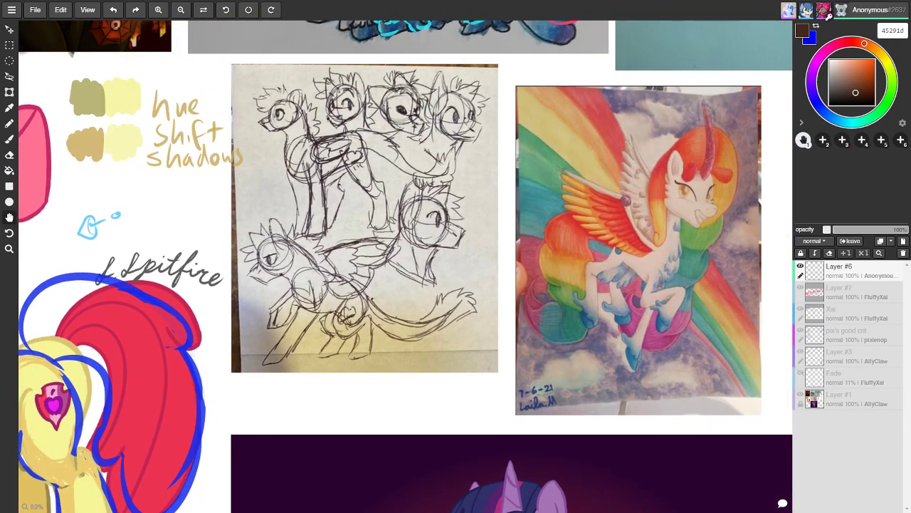
scroll(369, 155, "up", 3)
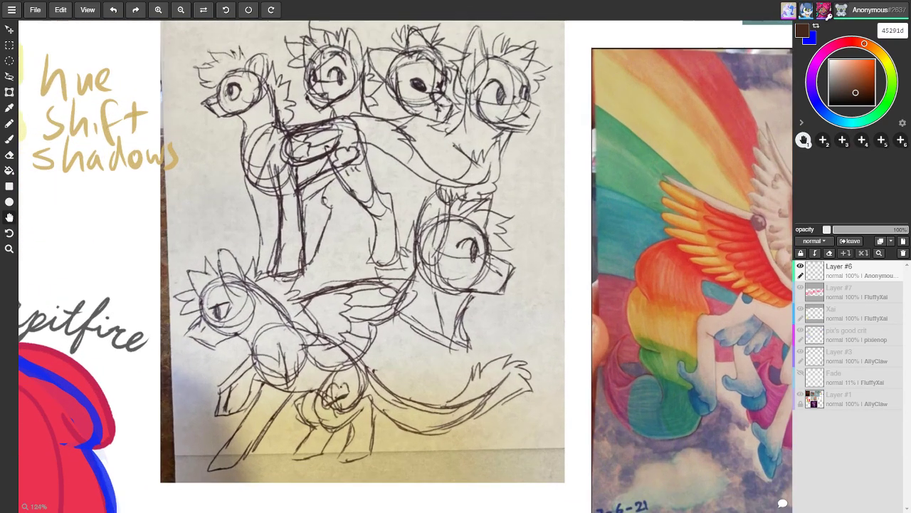
scroll(405, 267, "up", 2)
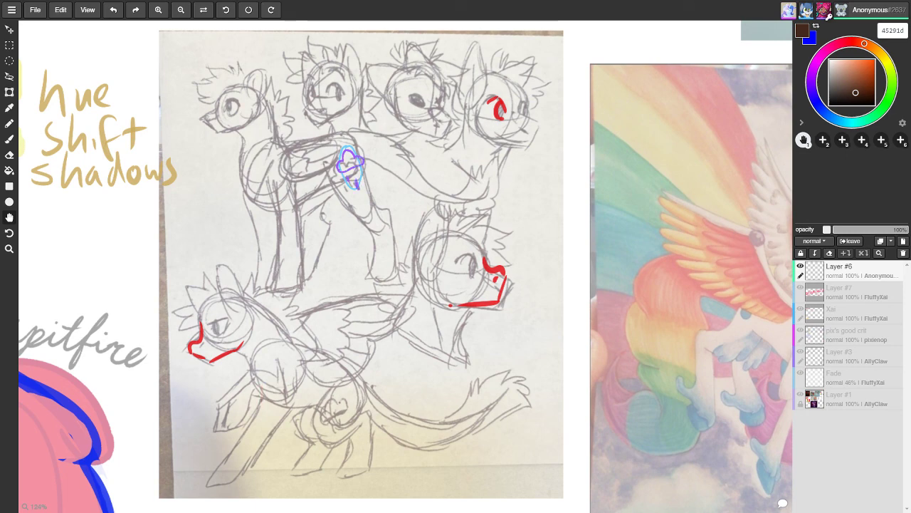
Try to outline the lower winged pony's raised and extended forelegs in red on the pencil sketch page
key("ctrl+z")
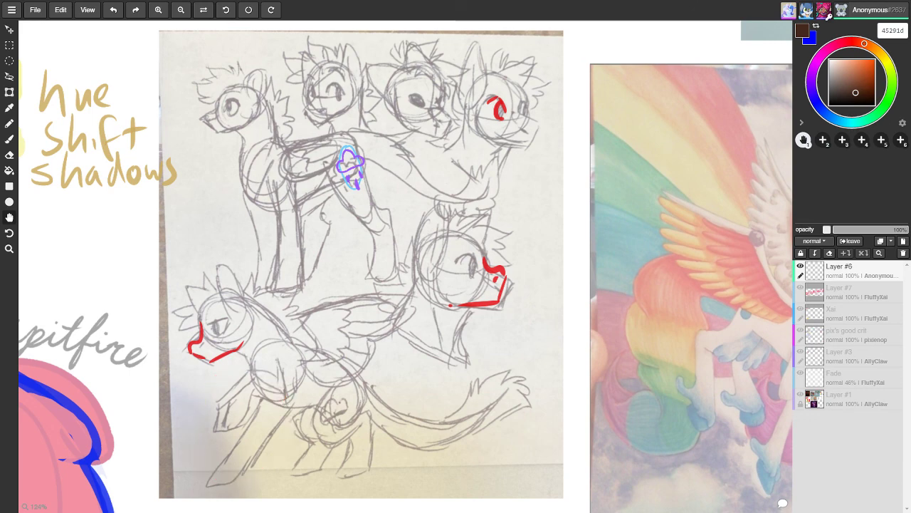
mouse_move(275, 361)
left_mouse_down()
mouse_move(252, 371)
mouse_move(225, 403)
mouse_move(235, 376)
mouse_move(210, 423)
left_mouse_up()
key("ctrl+z")
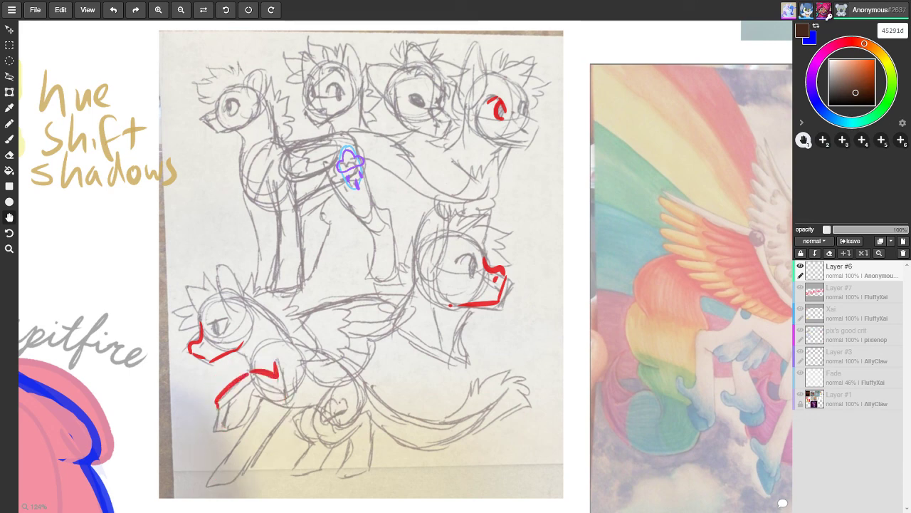
mouse_move(239, 381)
left_mouse_down()
mouse_move(224, 428)
mouse_move(259, 404)
mouse_move(241, 450)
mouse_move(277, 424)
mouse_move(237, 473)
mouse_move(211, 475)
left_mouse_up()
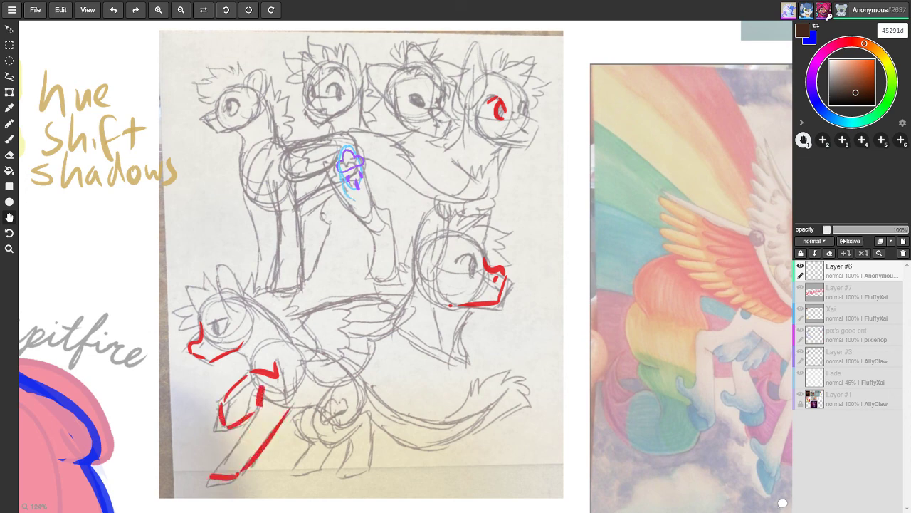
key("ctrl+z")
key("ctrl+z")
key("ctrl+z")
key("ctrl+z")
key("ctrl+z")
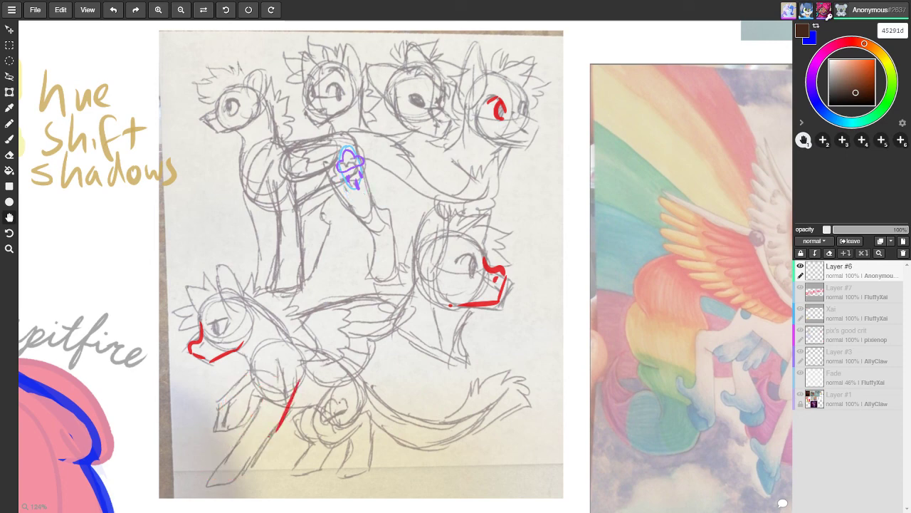
Outline both edges of the lower winged pony's extended foreleg in red, down to the hoof
left_click_drag(300, 385, 242, 477)
left_click_drag(271, 378, 228, 450)
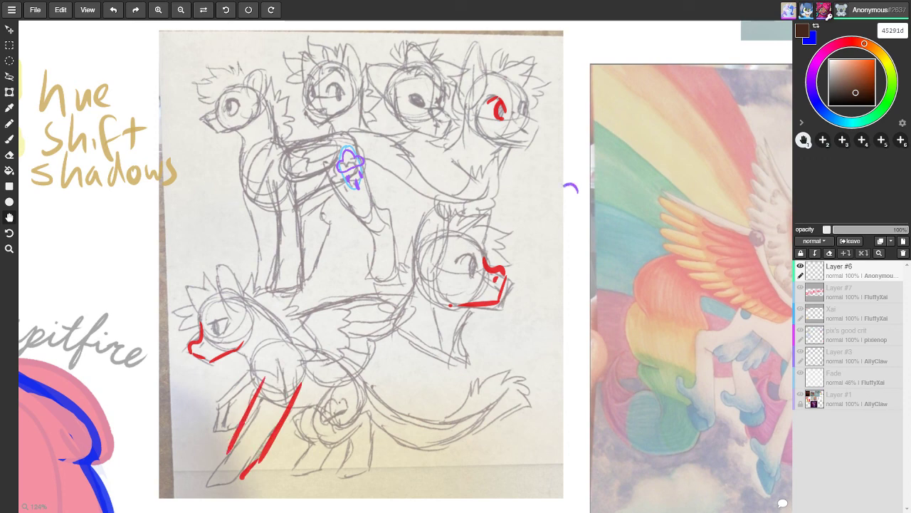
key("ctrl+z")
mouse_move(269, 381)
left_mouse_down()
mouse_move(224, 464)
mouse_move(227, 479)
left_mouse_up()
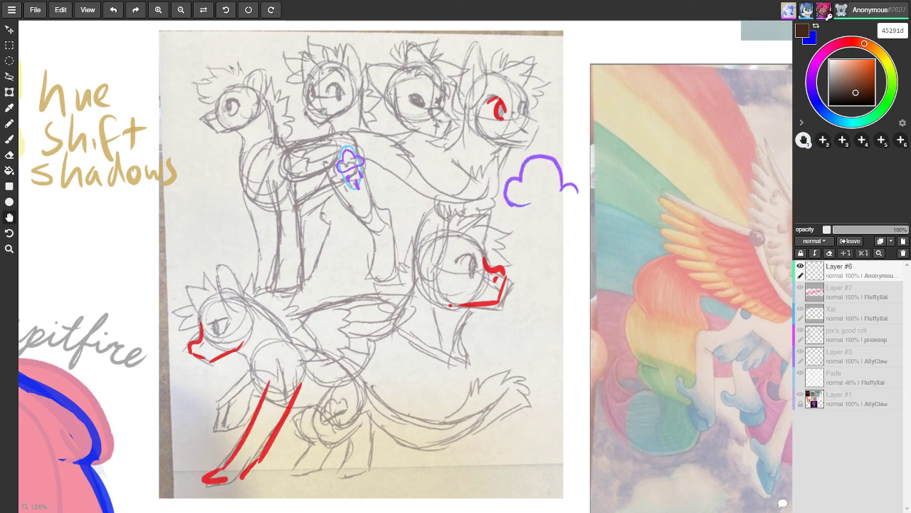
key("ctrl+z")
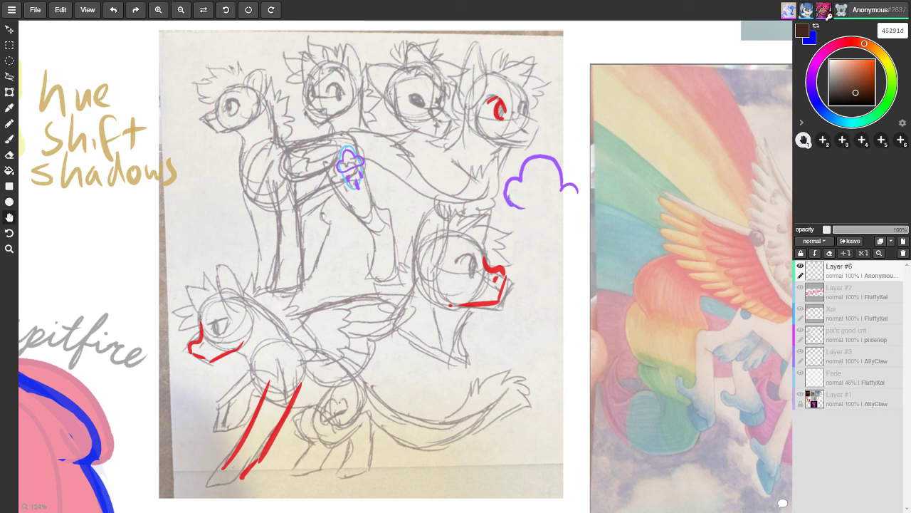
left_click_drag(209, 472, 235, 476)
key("ctrl+z")
Outline the lower winged pony's raised foreleg in red, from the chest to the bent hoof
mouse_move(249, 370)
left_mouse_down()
mouse_move(212, 410)
mouse_move(216, 430)
mouse_move(248, 416)
mouse_move(260, 392)
mouse_move(250, 358)
left_mouse_up()
key("ctrl+z")
key("ctrl+z")
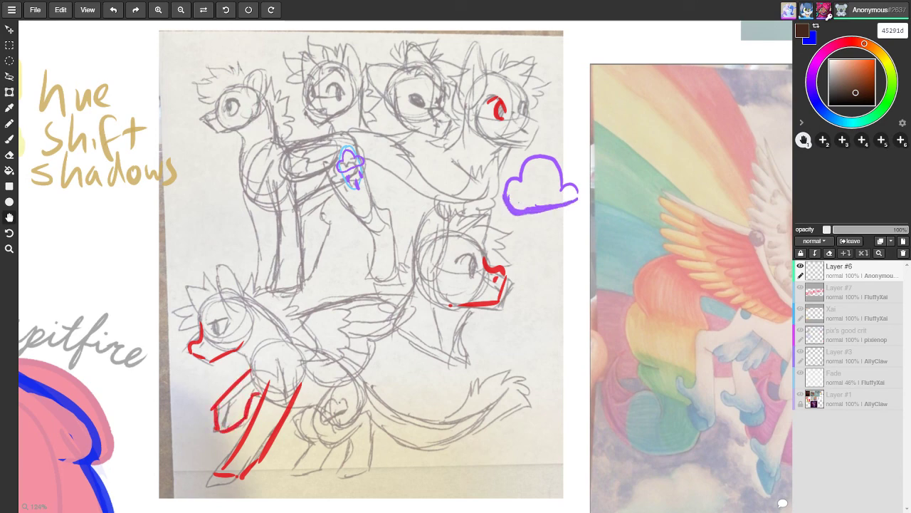
left_click_drag(259, 392, 249, 358)
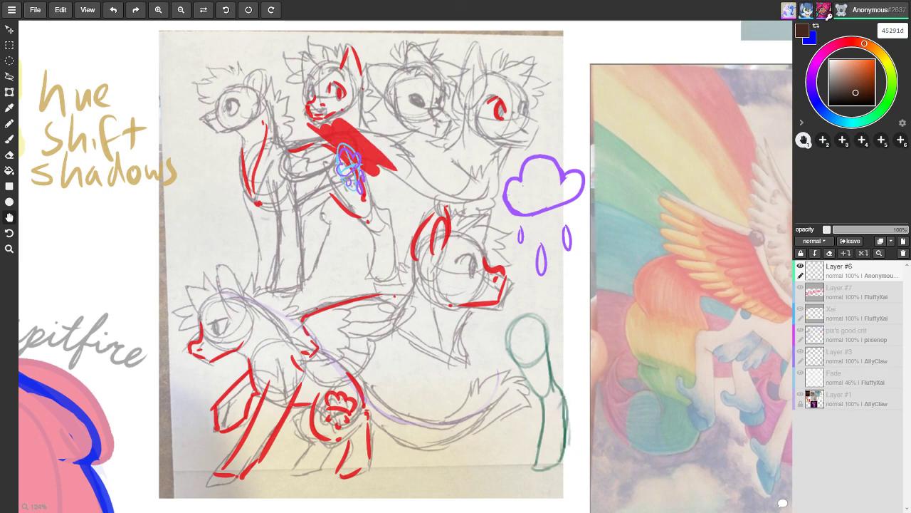
Examine the red corrections and the purple rain-cloud mark on the pencil sketch page, in close detail and as a whole
scroll(351, 152, "up", 5)
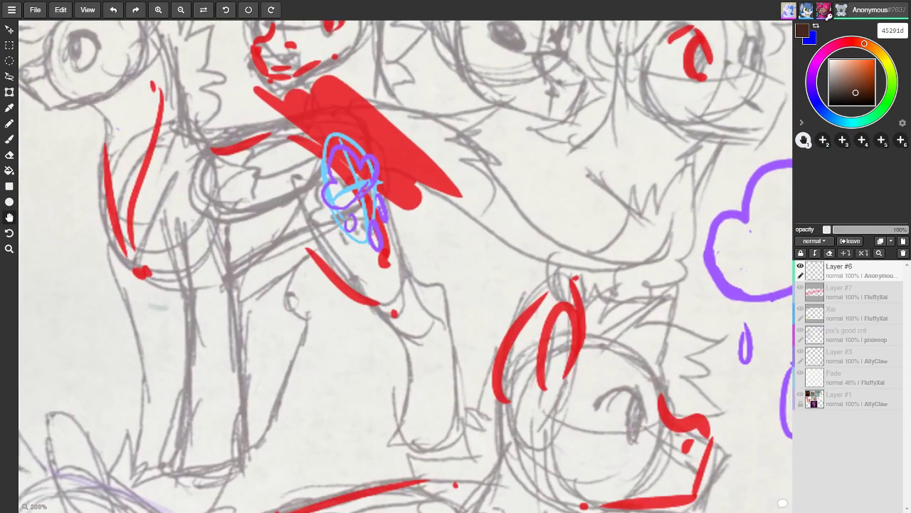
scroll(351, 178, "up", 1)
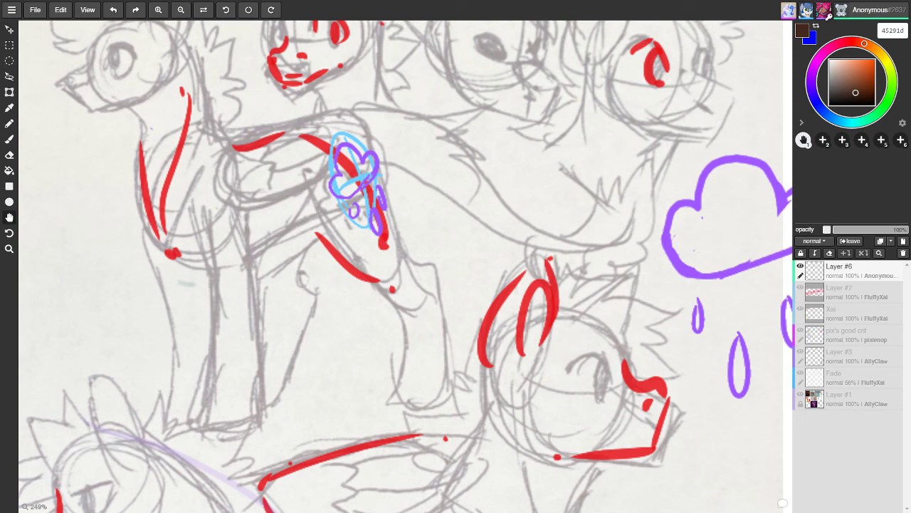
key("z")
scroll(405, 264, "down", 2)
scroll(490, 318, "down", 2)
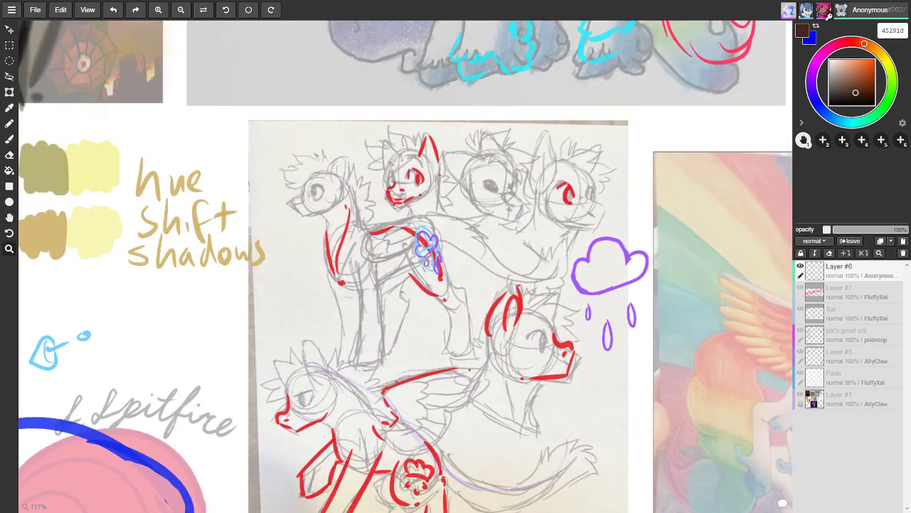
scroll(492, 338, "up", 2)
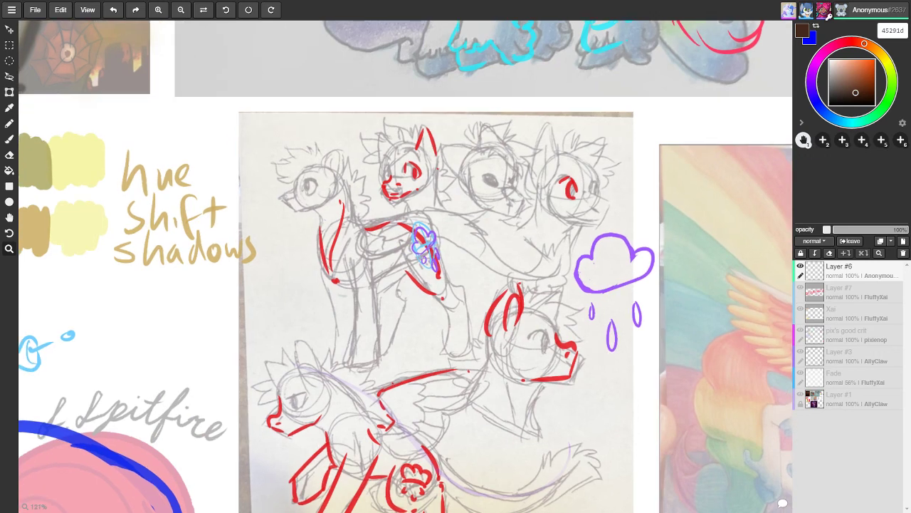
scroll(492, 338, "up", 1)
key("h")
mouse_move(427, 285)
left_mouse_down()
mouse_move(392, 216)
mouse_move(397, 116)
mouse_move(396, 207)
left_mouse_up()
scroll(492, 251, "down", 5)
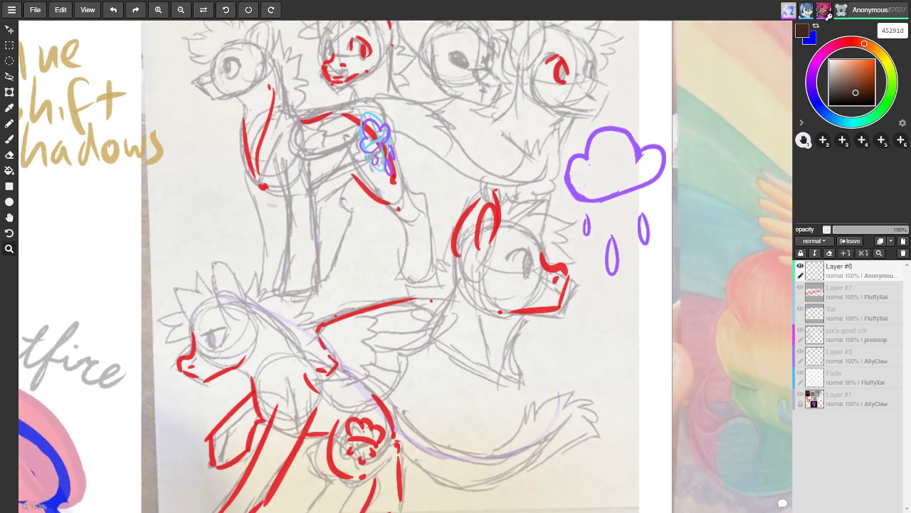
scroll(493, 251, "down", 1)
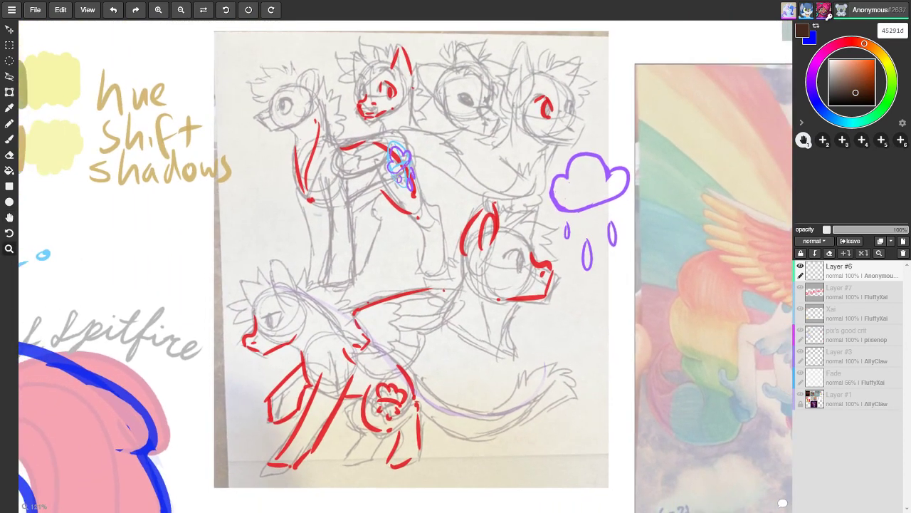
scroll(493, 252, "down", 1)
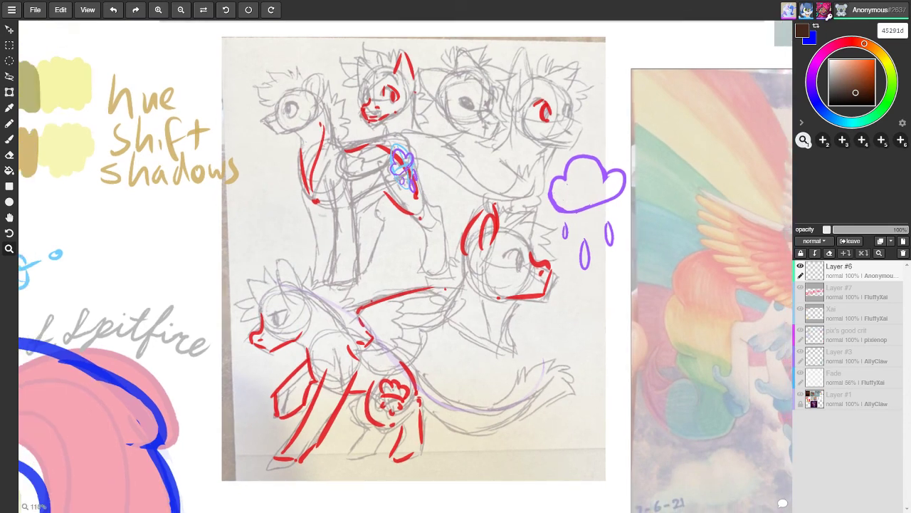
Compare the pencil sketch page with its neighbouring drawings and frame the rainbow-maned winged unicorn painting beside it
scroll(607, 303, "down", 5)
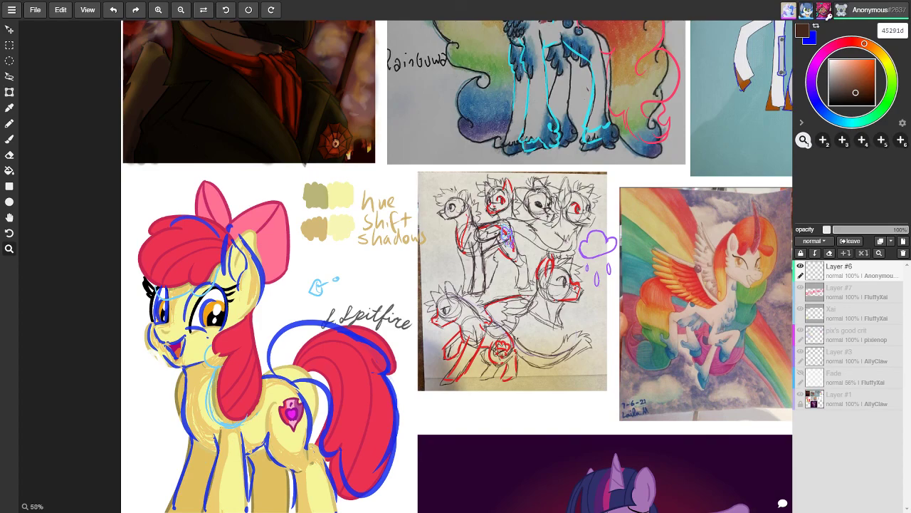
scroll(512, 285, "up", 3)
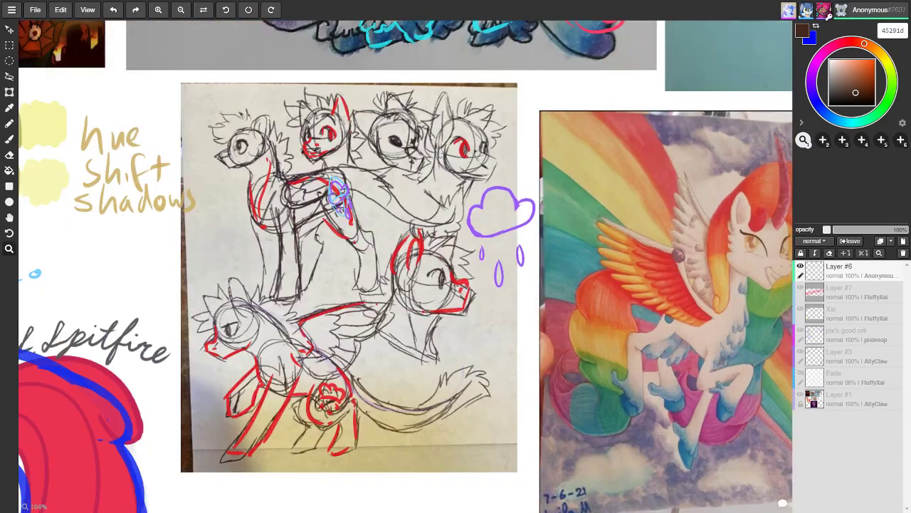
scroll(513, 285, "down", 6)
scroll(601, 286, "up", 6)
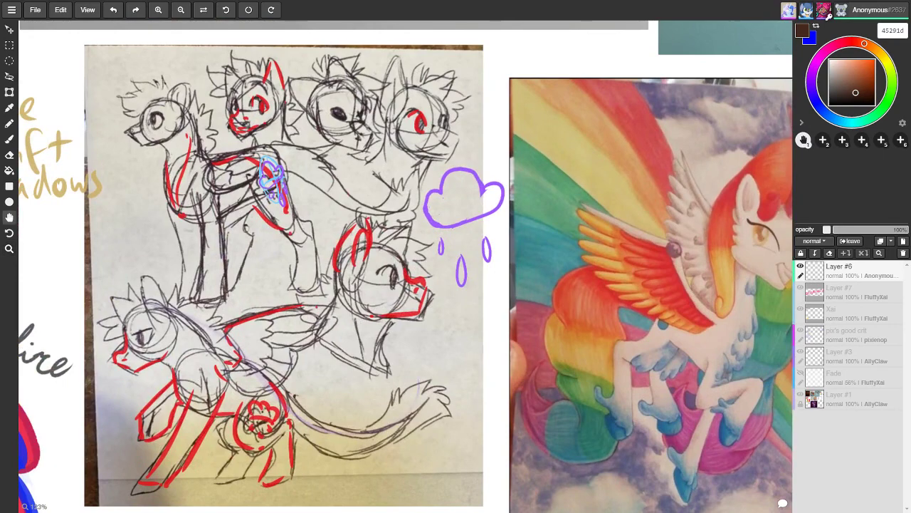
left_click_drag(471, 363, 247, 312)
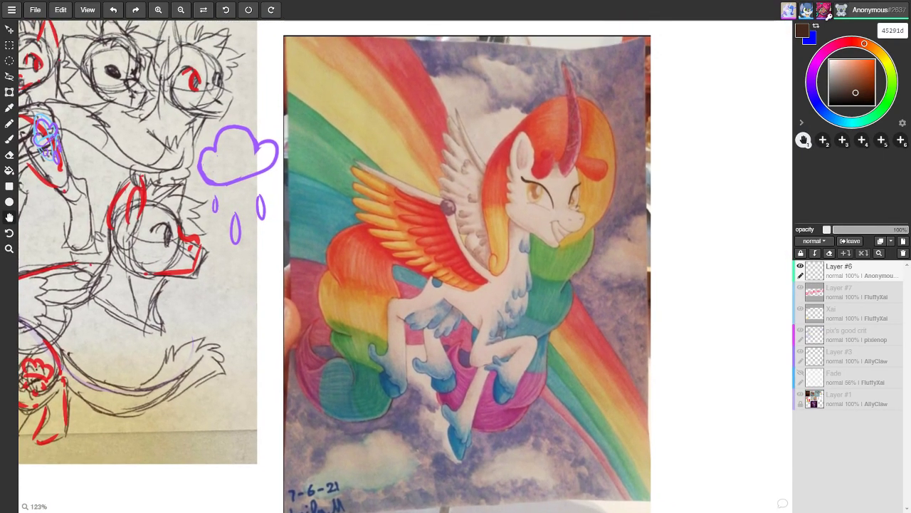
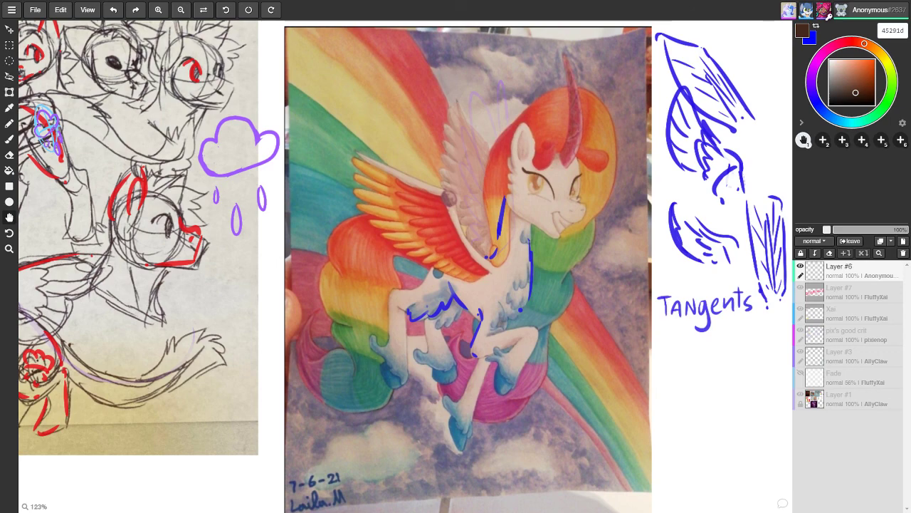
Move to the purple winged unicorn holding a book on the dark red background and bring the full figure into view
scroll(404, 266, "down", 10)
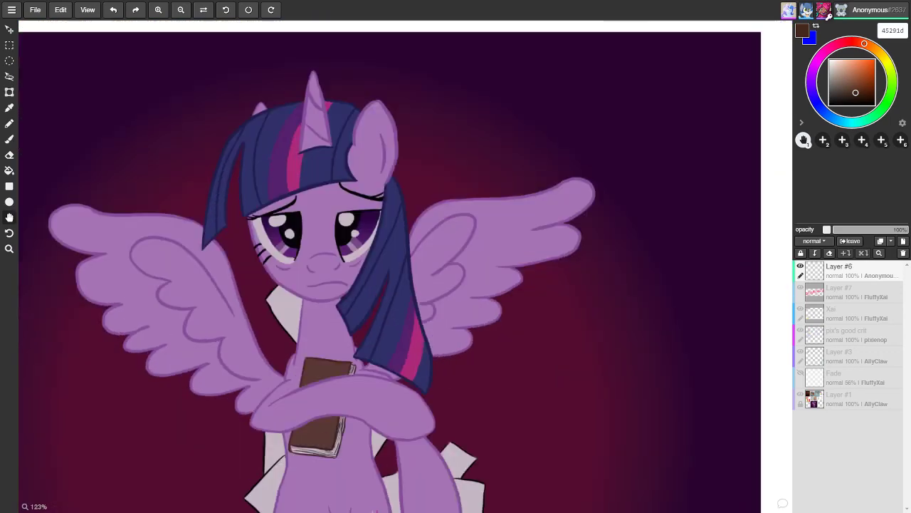
scroll(404, 266, "down", 1)
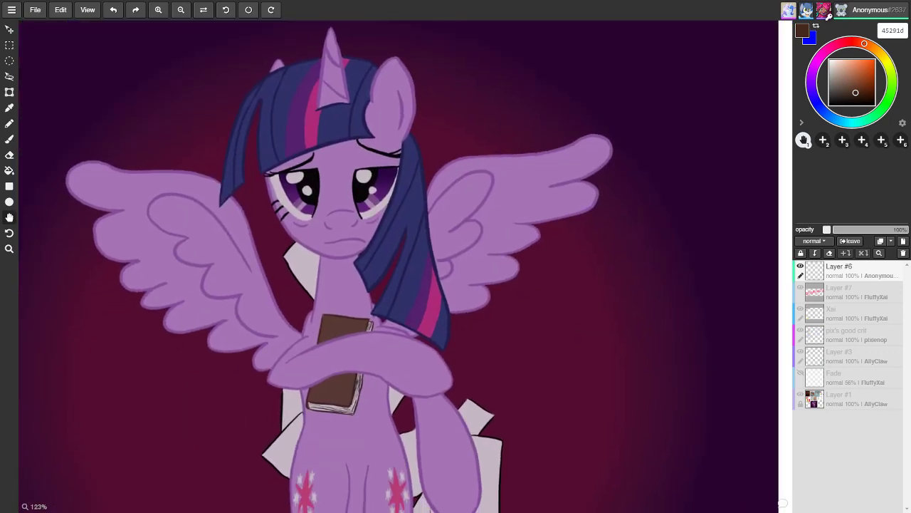
scroll(399, 267, "down", 2)
scroll(398, 266, "up", 1)
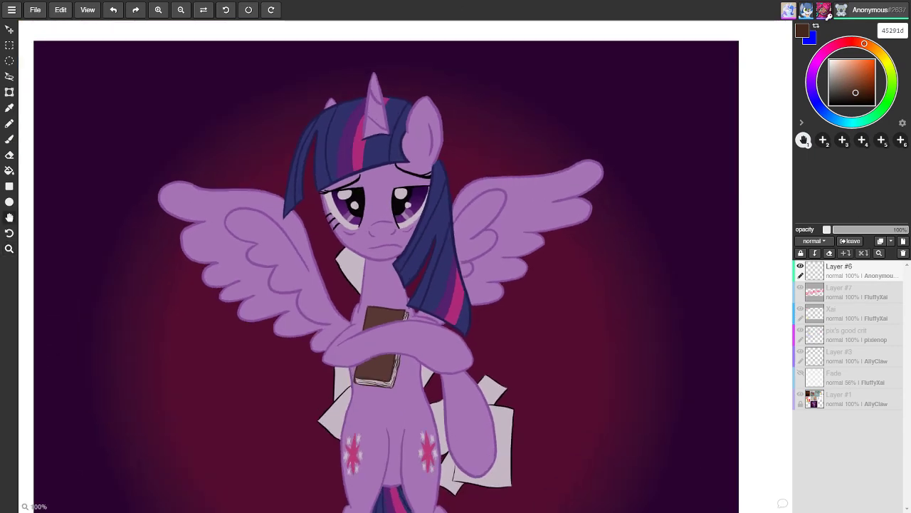
scroll(399, 266, "down", 2)
scroll(398, 266, "down", 1)
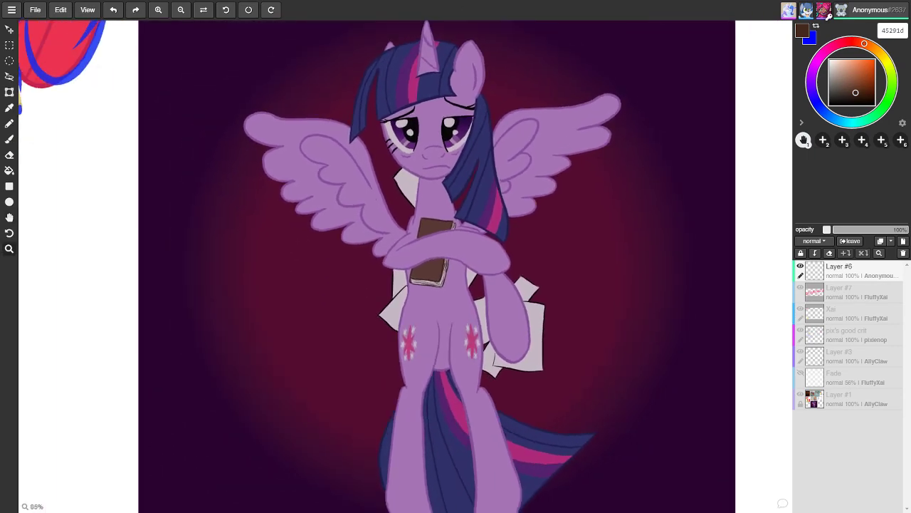
scroll(610, 264, "down", 1)
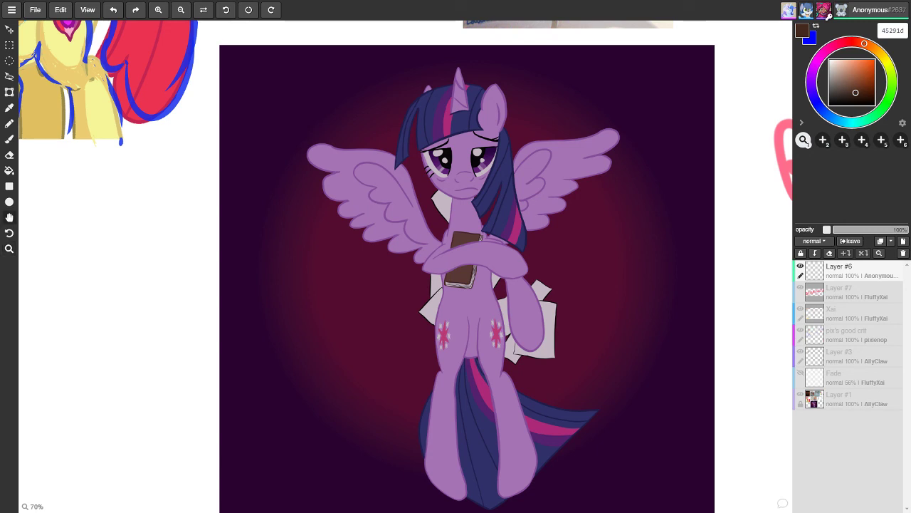
key("space")
left_click_drag(468, 285, 440, 260)
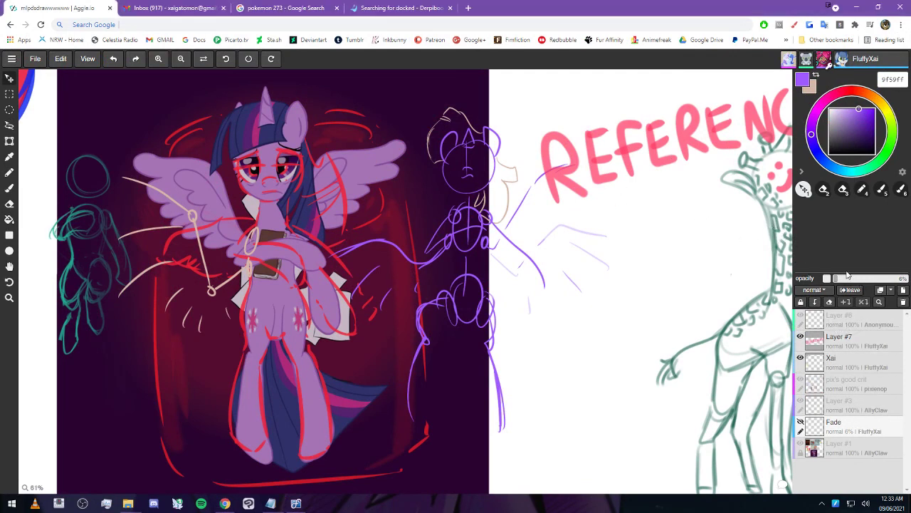
Set the Fade layer's opacity to 19% over the purple winged unicorn drawing
mouse_move(839, 279)
left_mouse_down()
mouse_move(893, 274)
mouse_move(848, 279)
left_mouse_up()
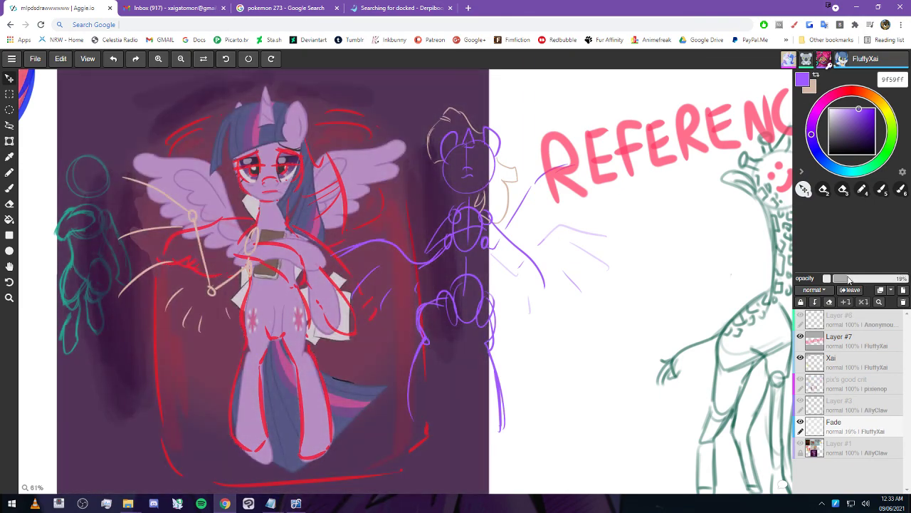
Hide the Fade layer over the purple winged unicorn drawing
left_click(800, 423)
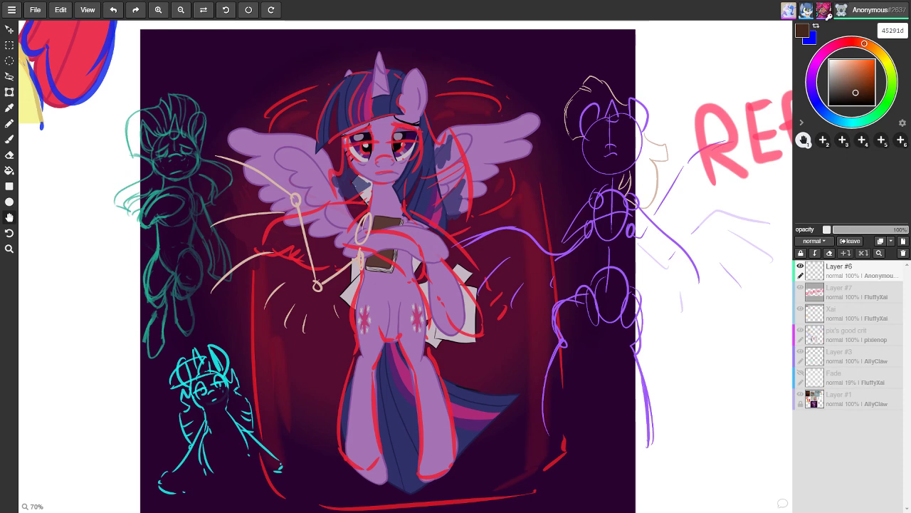
Pull back from the purple winged unicorn and frame the whole canvas with all the critiqued drawings and the references sketch
scroll(395, 270, "up", 1)
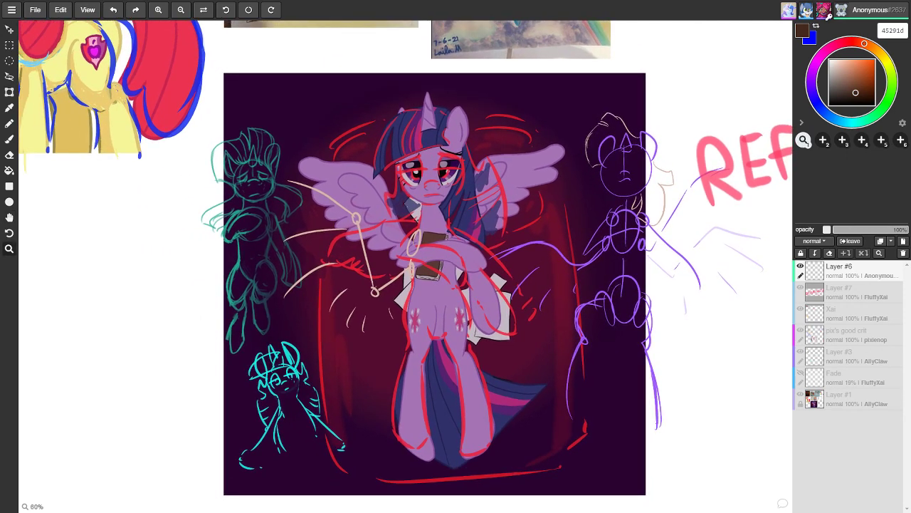
scroll(406, 266, "down", 4)
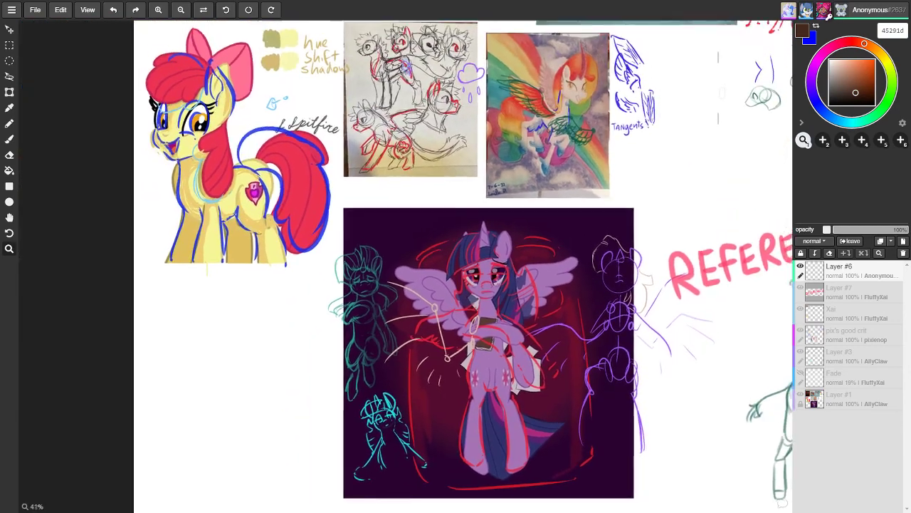
scroll(406, 266, "down", 1)
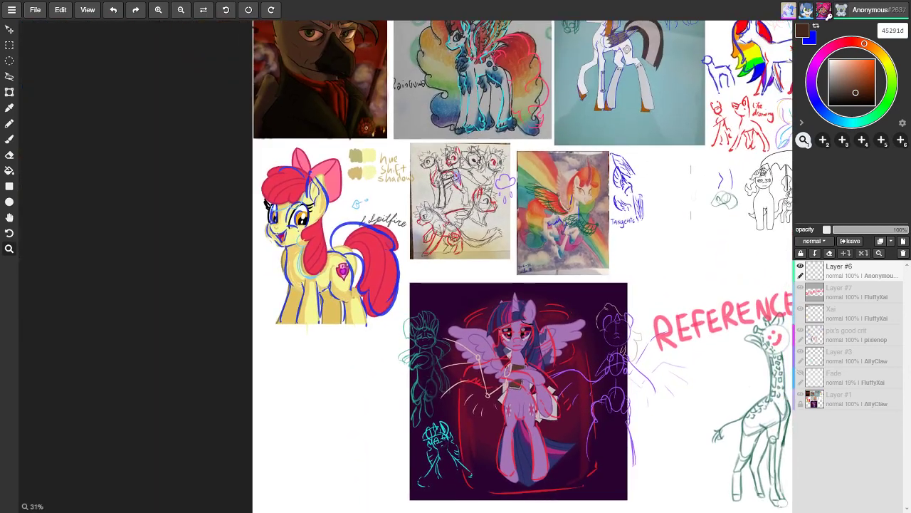
key("space")
left_click_drag(406, 266, 299, 292)
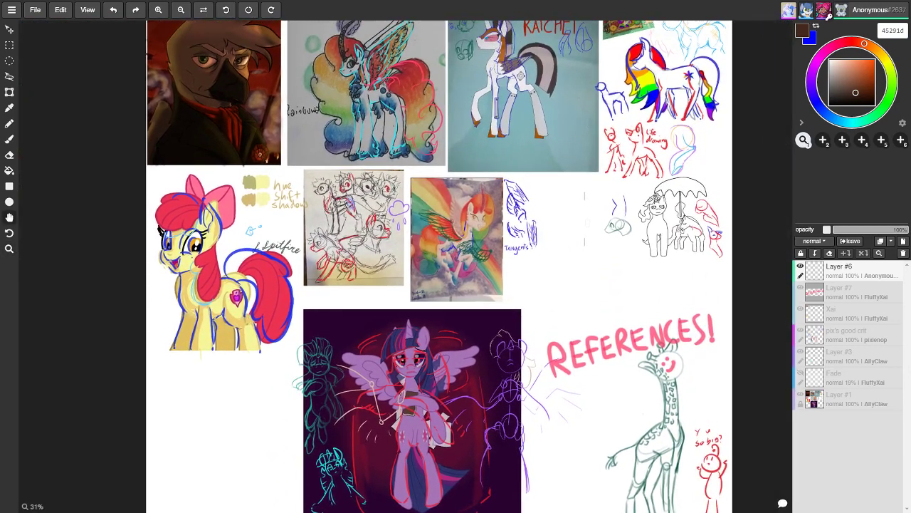
scroll(299, 292, "down", 1)
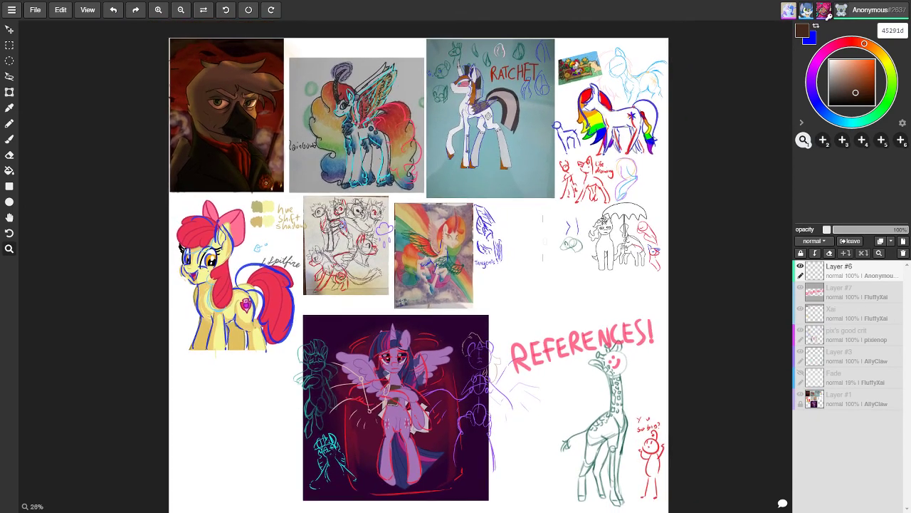
scroll(294, 338, "up", 1)
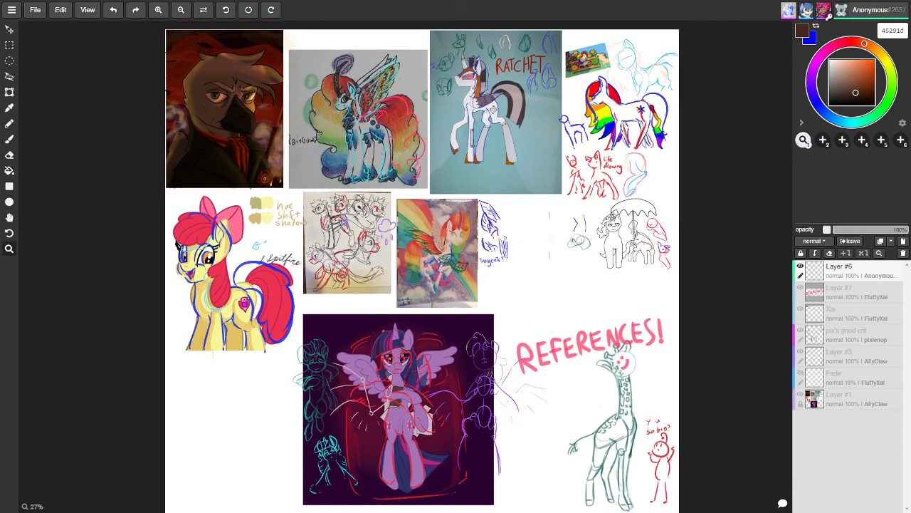